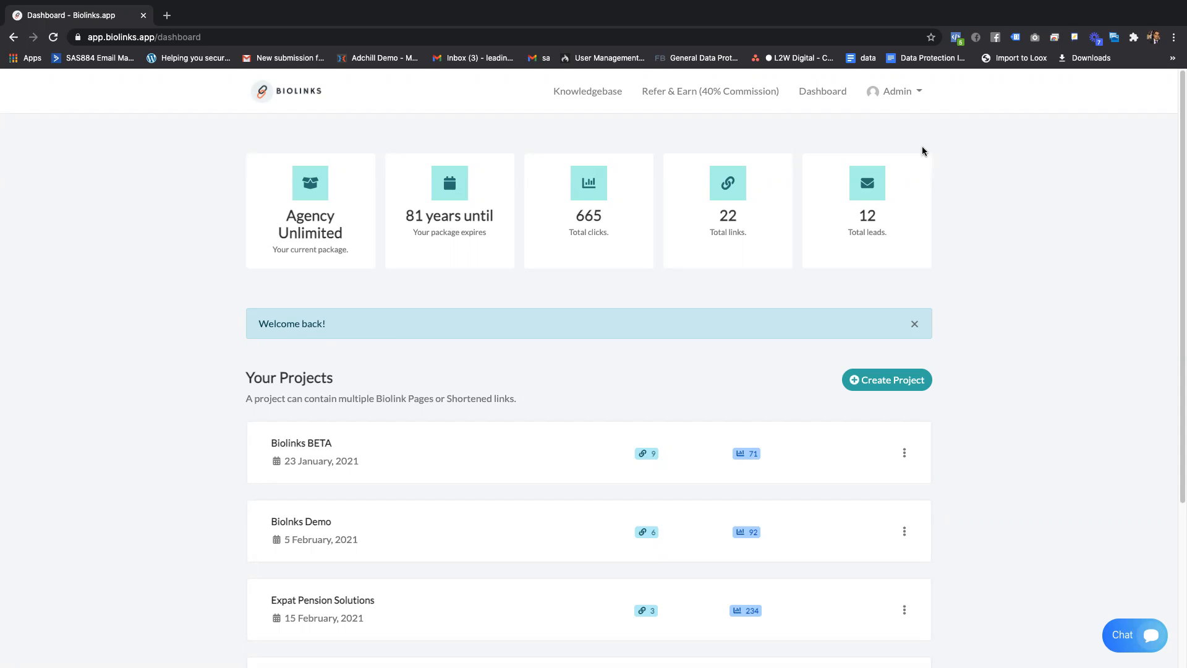
- Create a new biolink page in the Biolinks BETA project with the custom alias clubhouse
{"action": "left_click", "coordinate": [334, 445]}
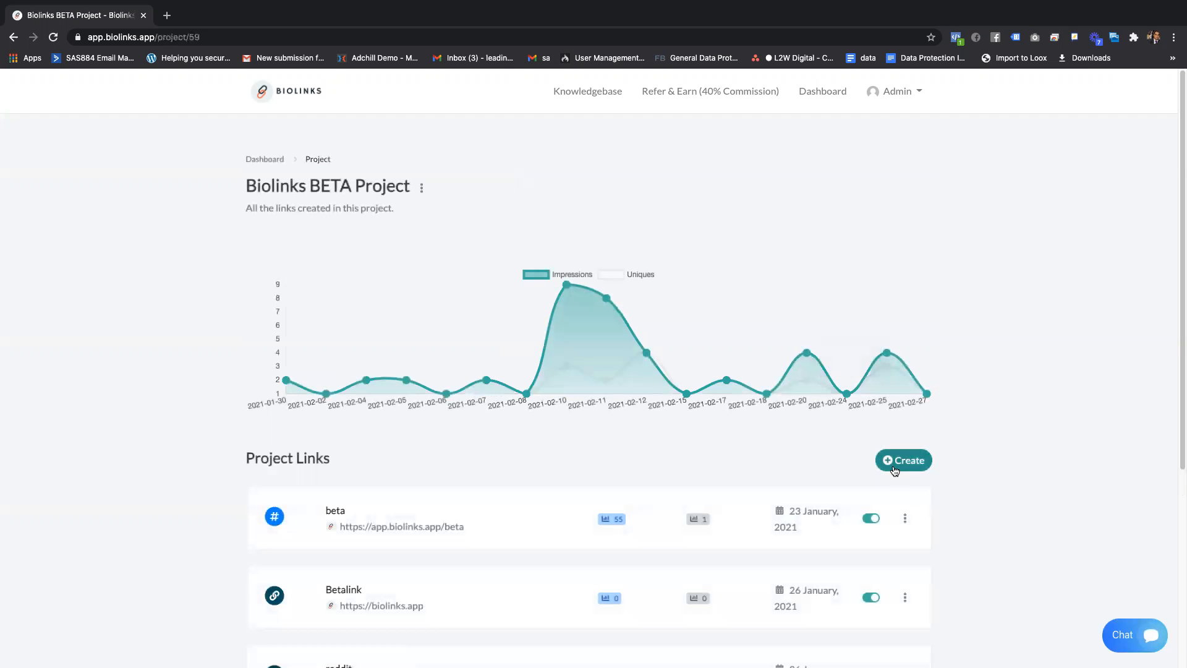
{"action": "left_click", "coordinate": [896, 468]}
{"action": "left_click", "coordinate": [903, 490]}
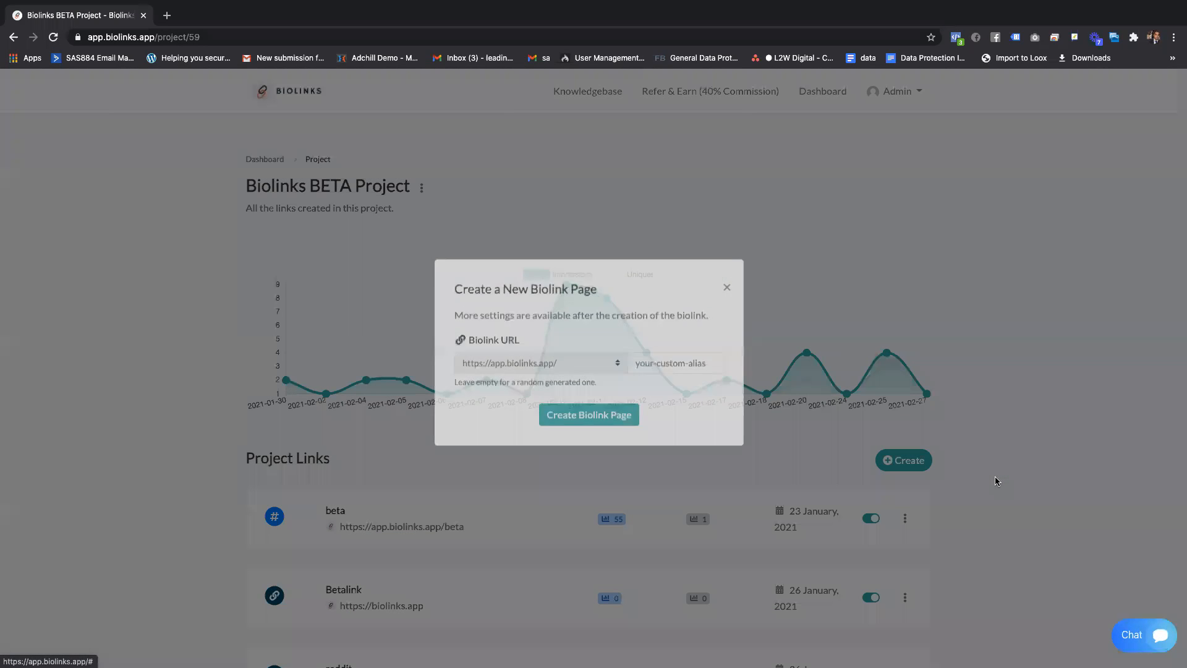
{"action": "left_click", "coordinate": [708, 381]}
{"action": "type", "text": "clubhouse"}
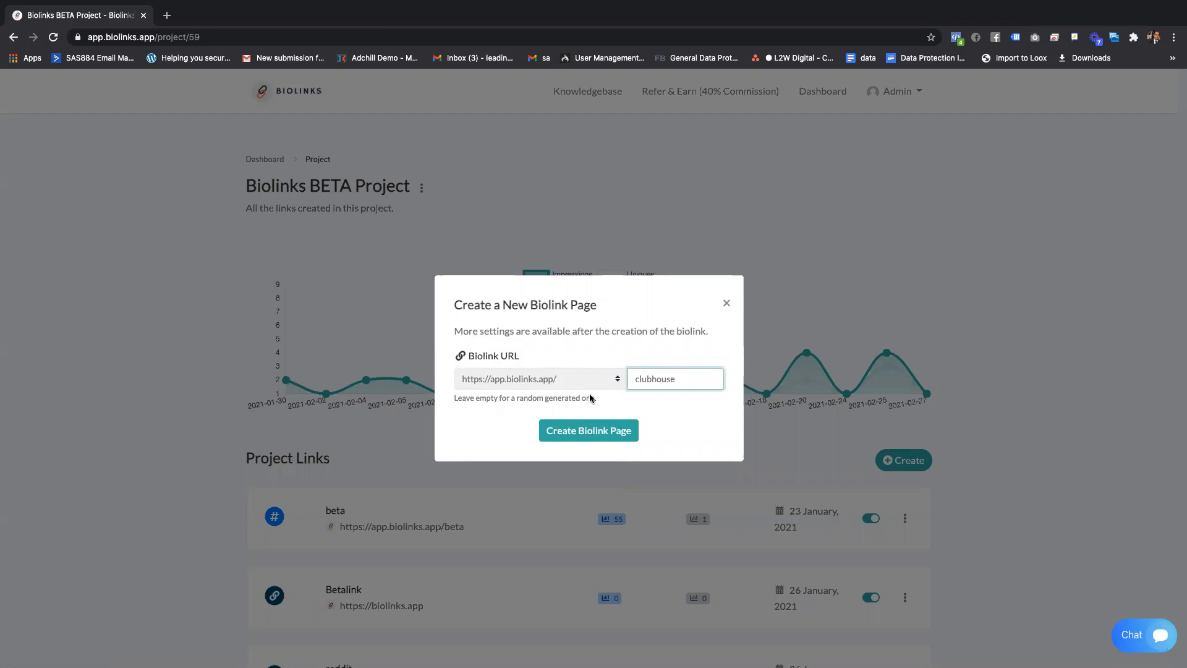
{"action": "left_click", "coordinate": [559, 430]}
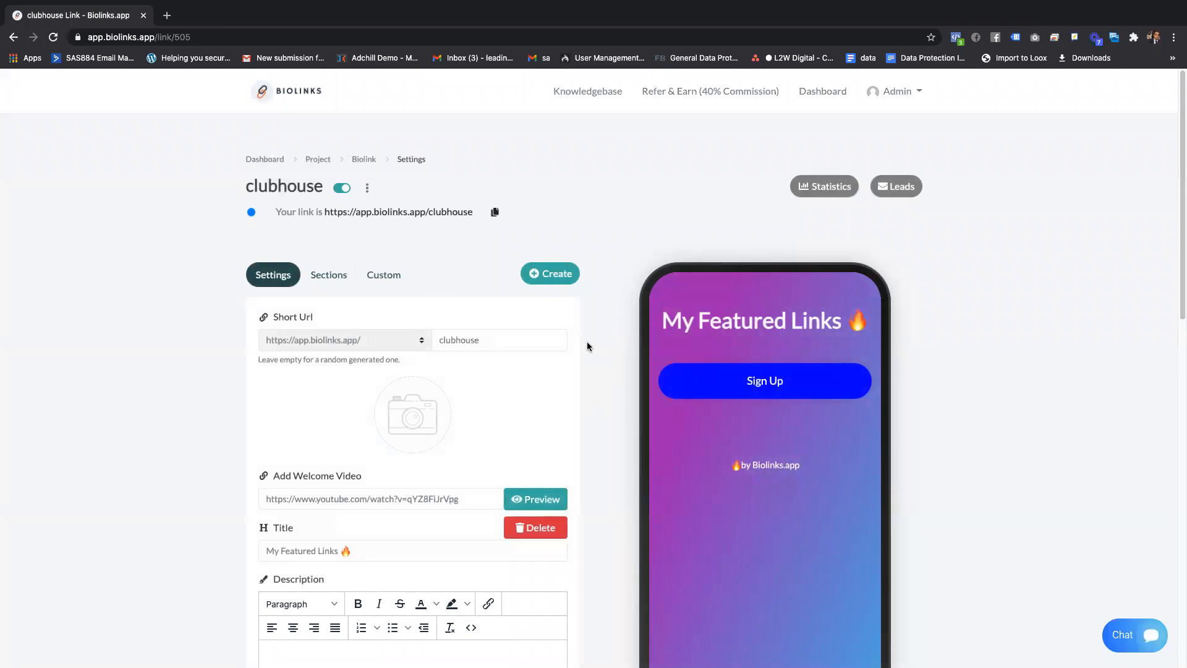
- Replace the page title with "Welcome!" in the clubhouse page settings
{"action": "scroll", "coordinate": [587, 341], "scroll_direction": "down", "scroll_amount": 2}
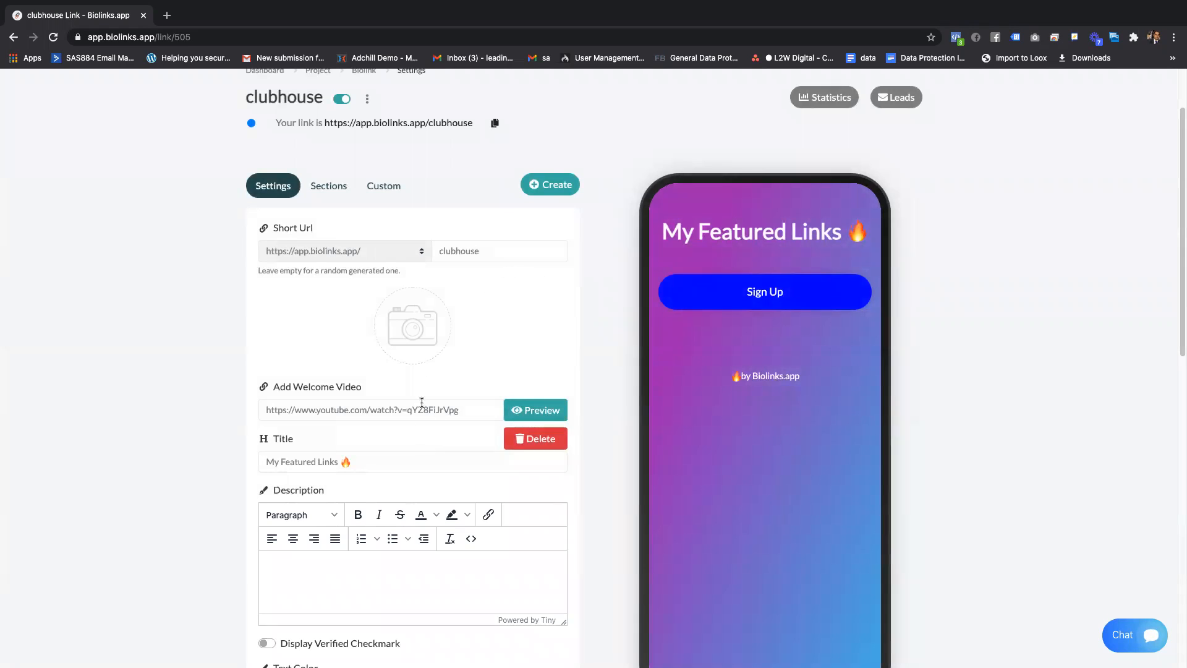
{"action": "left_click", "coordinate": [401, 458]}
{"action": "key", "text": "super+a"}
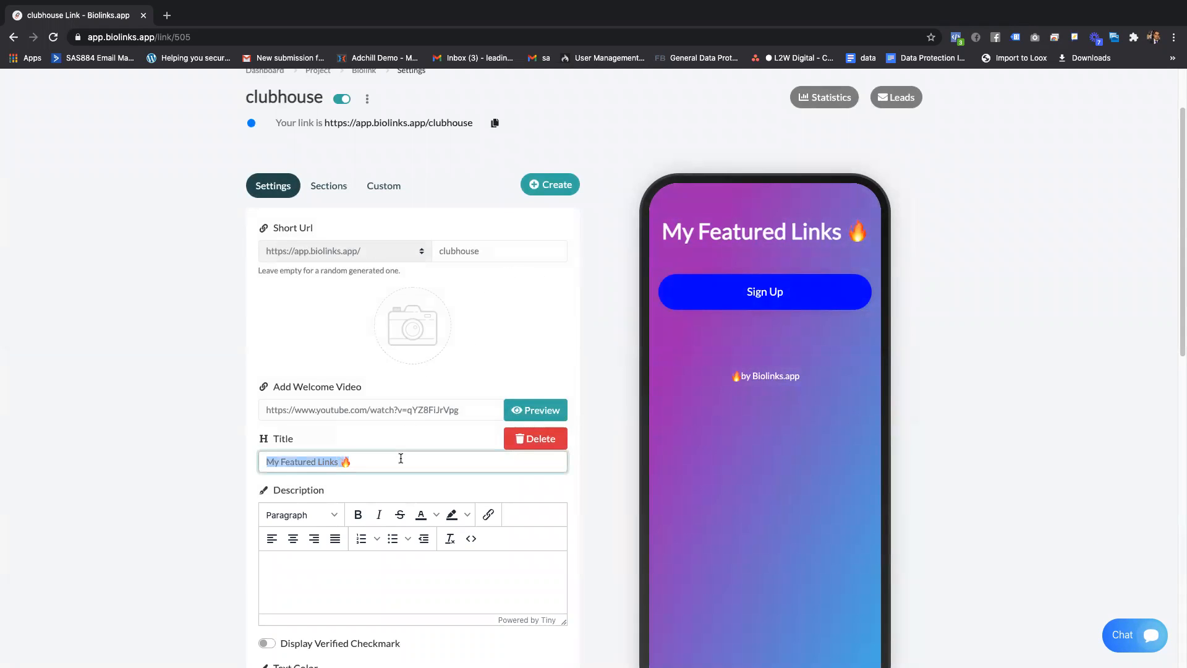
{"action": "type", "text": "Wel"}
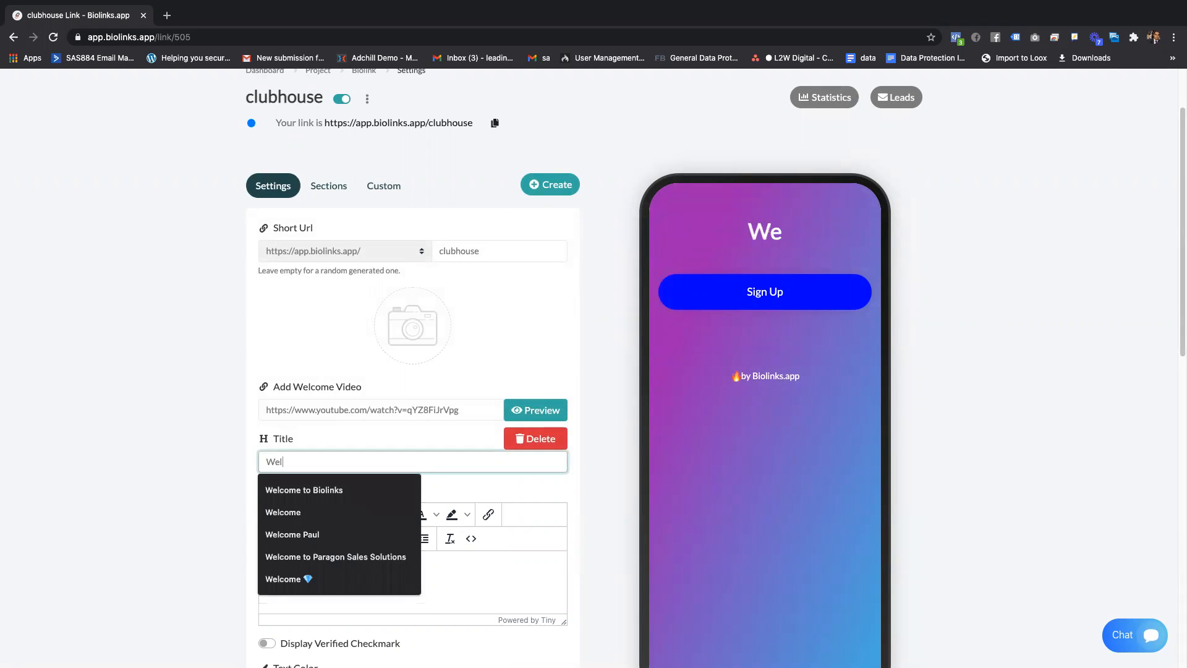
{"action": "type", "text": "come!"}
- Enter the description "Thanks for checking out my page. Check out some of the offers which may be of use to you below."
{"action": "left_click", "coordinate": [367, 573]}
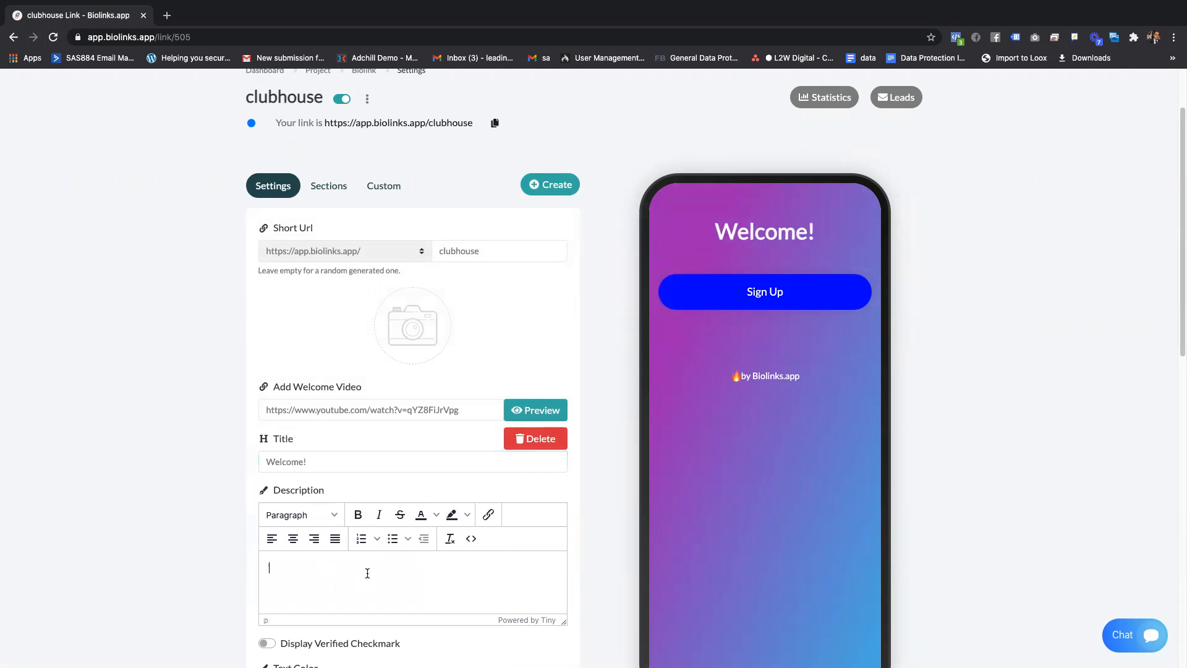
{"action": "type", "text": "Thanks for checking out my pa"}
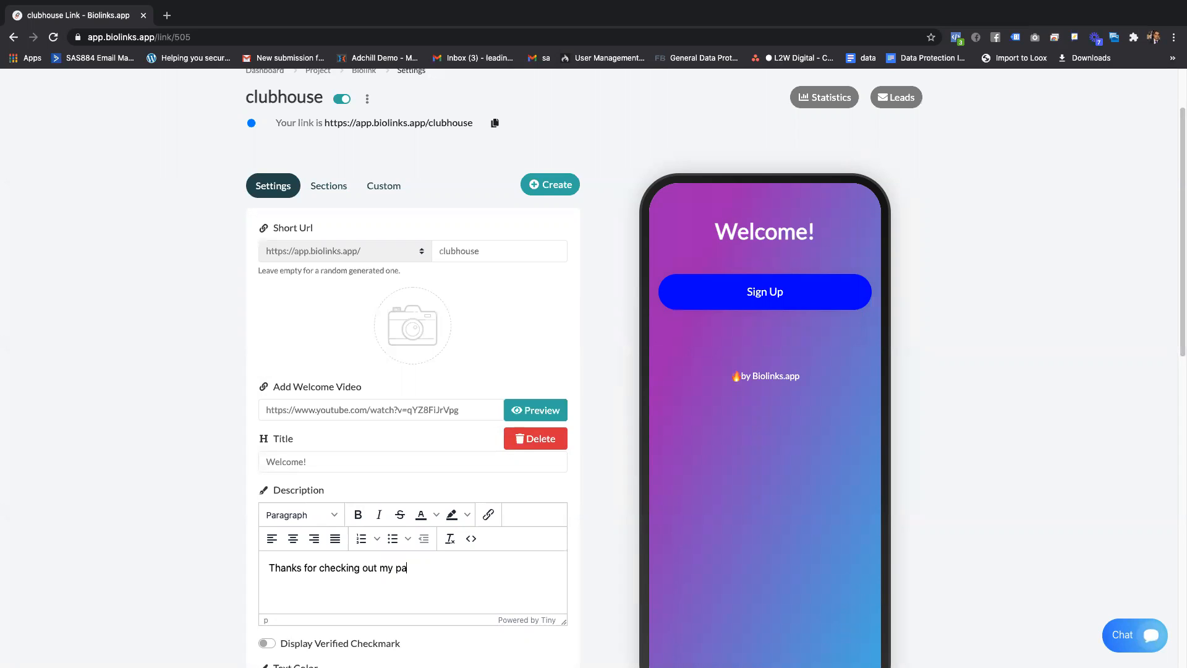
{"action": "type", "text": "ge. Check out some of the offers which may be of use to you."}
{"action": "scroll", "coordinate": [371, 507], "scroll_direction": "down", "scroll_amount": 2}
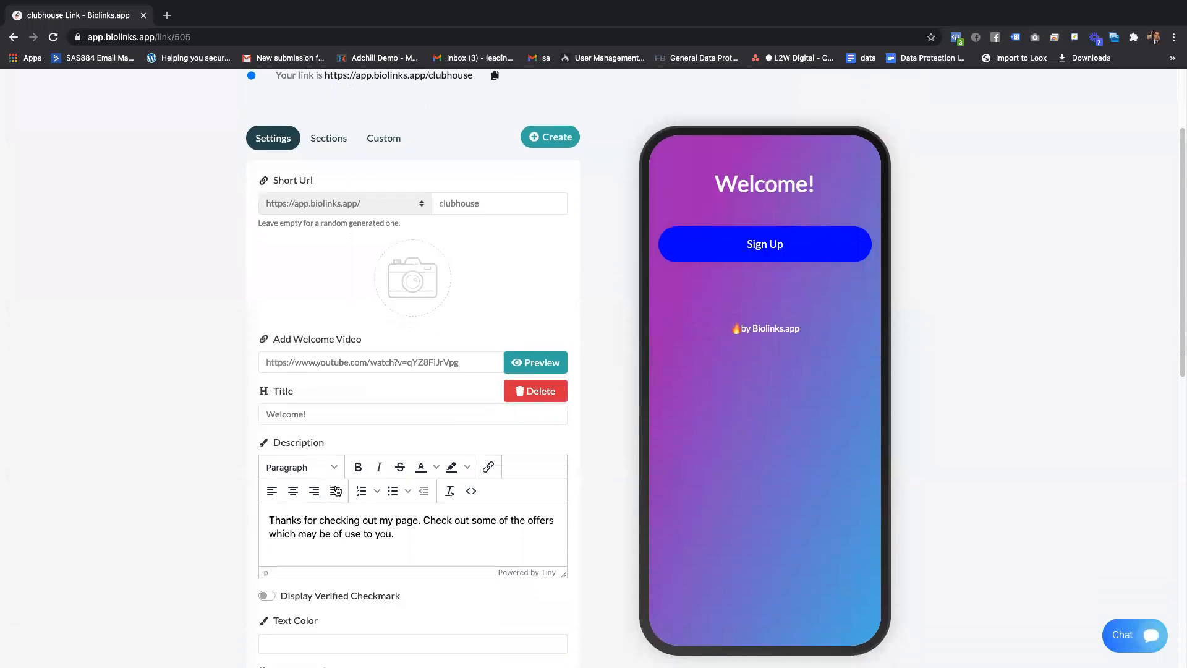
{"action": "key", "text": "BackSpace"}
{"action": "type", "text": "n"}
{"action": "key", "text": "BackSpace"}
{"action": "type", "text": "below."}
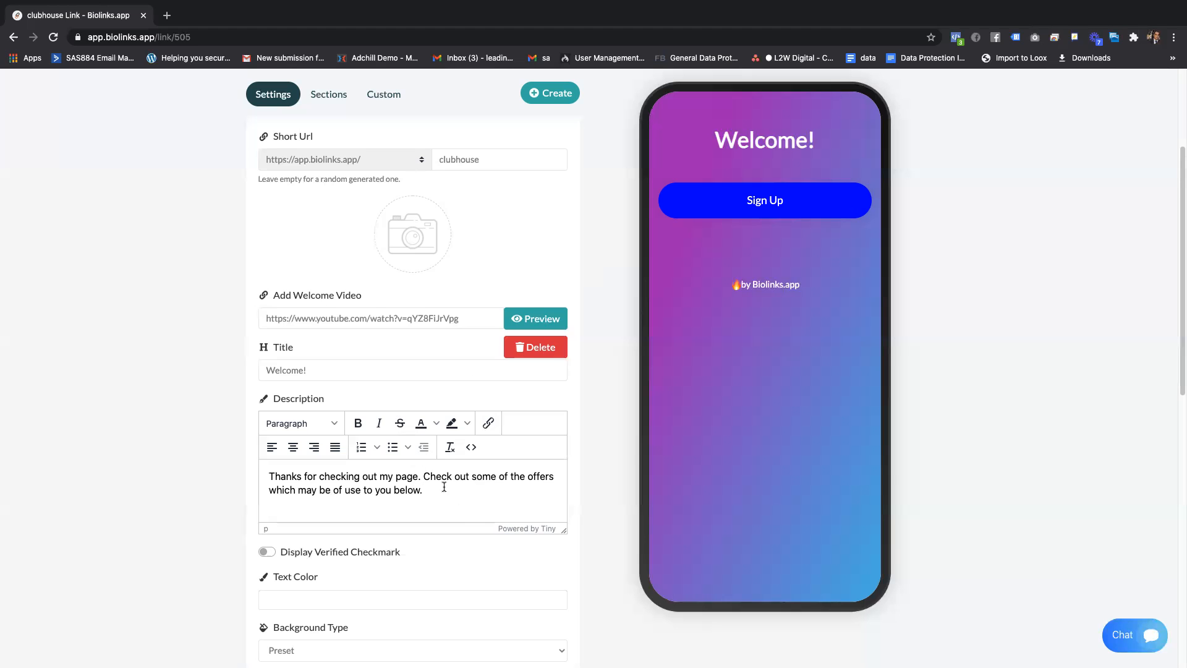
- Save the text color as #FFFFFF and choose the blue gradient preset as the page background
{"action": "scroll", "coordinate": [440, 470], "scroll_direction": "down", "scroll_amount": 3}
{"action": "left_click", "coordinate": [439, 469]}
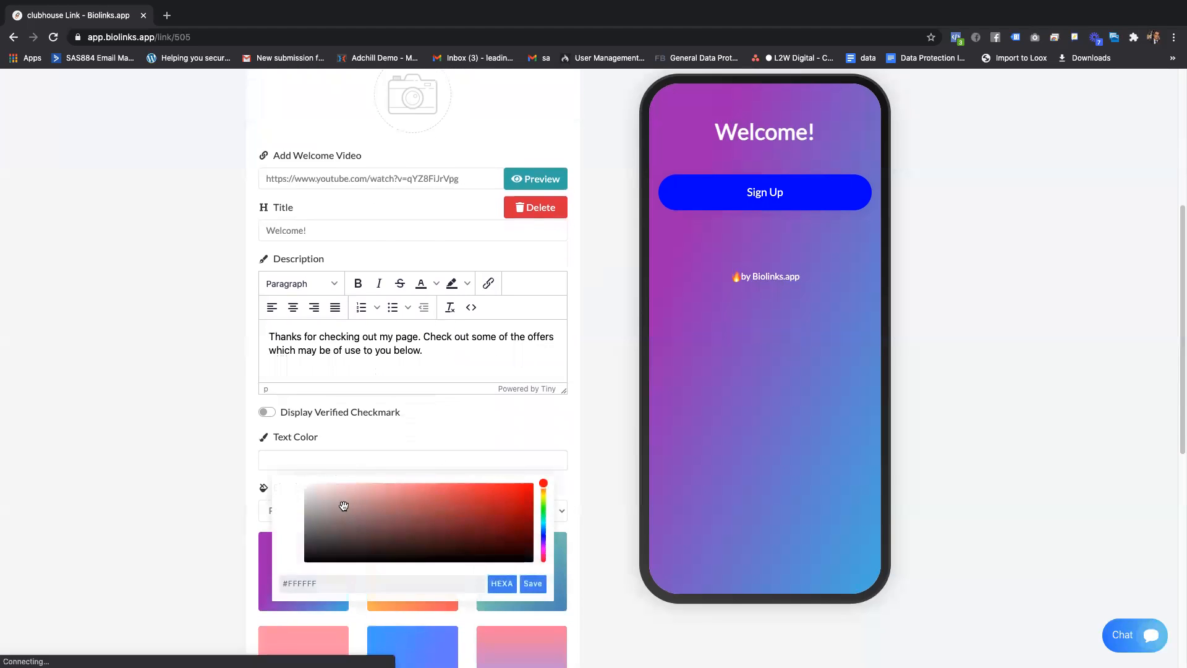
{"action": "left_click", "coordinate": [533, 584]}
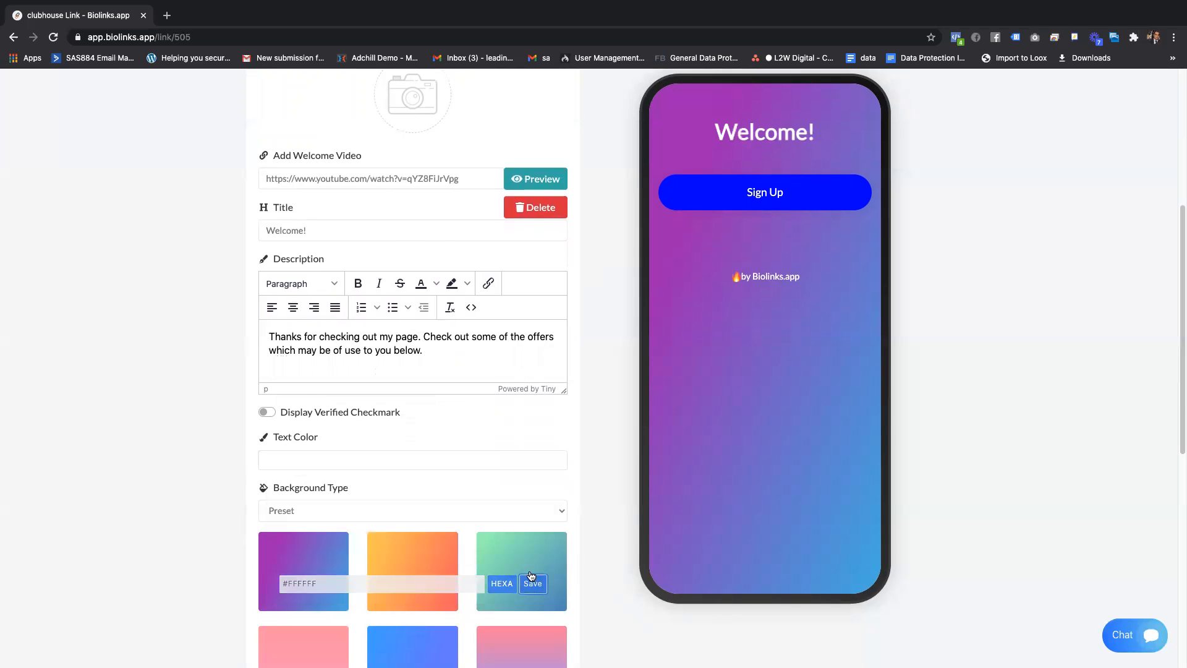
{"action": "scroll", "coordinate": [522, 439], "scroll_direction": "down", "scroll_amount": 1}
{"action": "scroll", "coordinate": [521, 443], "scroll_direction": "down", "scroll_amount": 1}
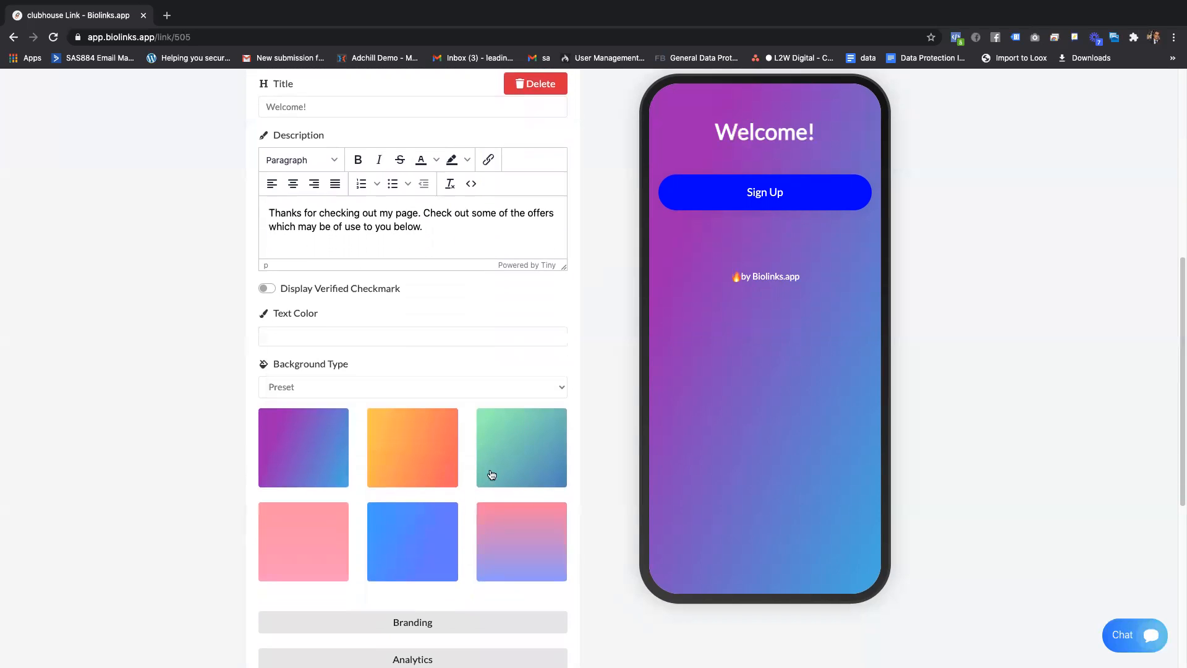
{"action": "left_click", "coordinate": [411, 533]}
- Examine which social profile fields the page settings offer, including the Clubhouse link
{"action": "scroll", "coordinate": [477, 382], "scroll_direction": "down", "scroll_amount": 4}
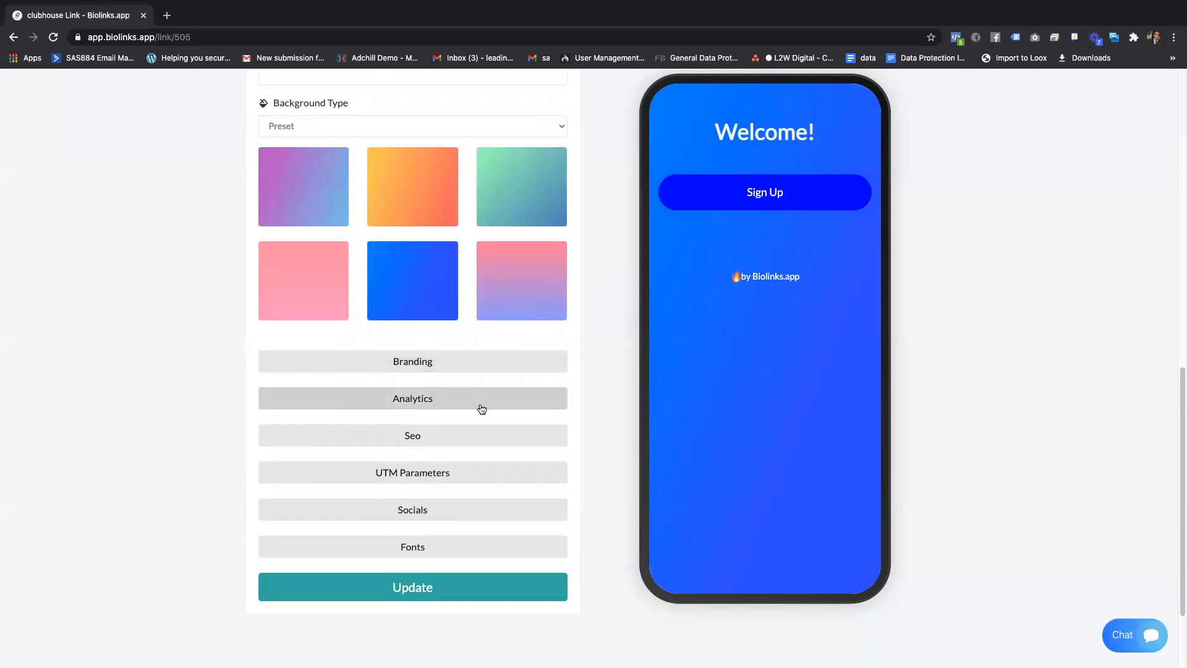
{"action": "left_click", "coordinate": [448, 511]}
{"action": "scroll", "coordinate": [456, 513], "scroll_direction": "down", "scroll_amount": 2}
{"action": "scroll", "coordinate": [455, 510], "scroll_direction": "down", "scroll_amount": 2}
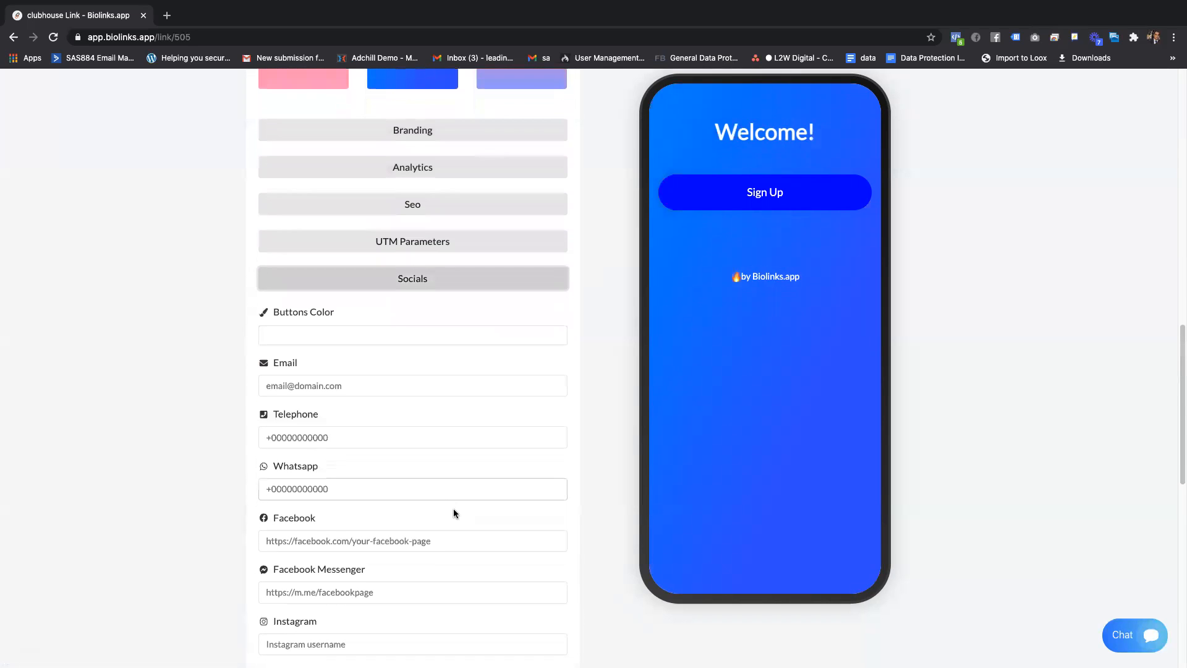
{"action": "scroll", "coordinate": [454, 508], "scroll_direction": "down", "scroll_amount": 3}
{"action": "scroll", "coordinate": [454, 509], "scroll_direction": "down", "scroll_amount": 1}
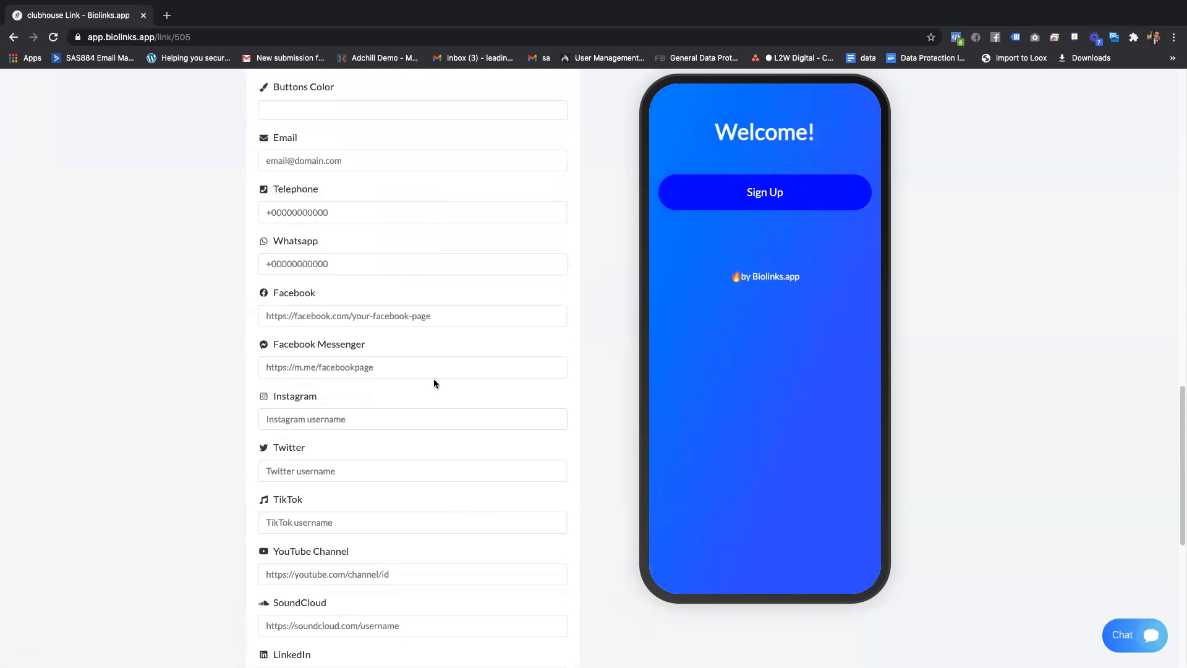
{"action": "left_click", "coordinate": [452, 319]}
{"action": "scroll", "coordinate": [397, 408], "scroll_direction": "down", "scroll_amount": 6}
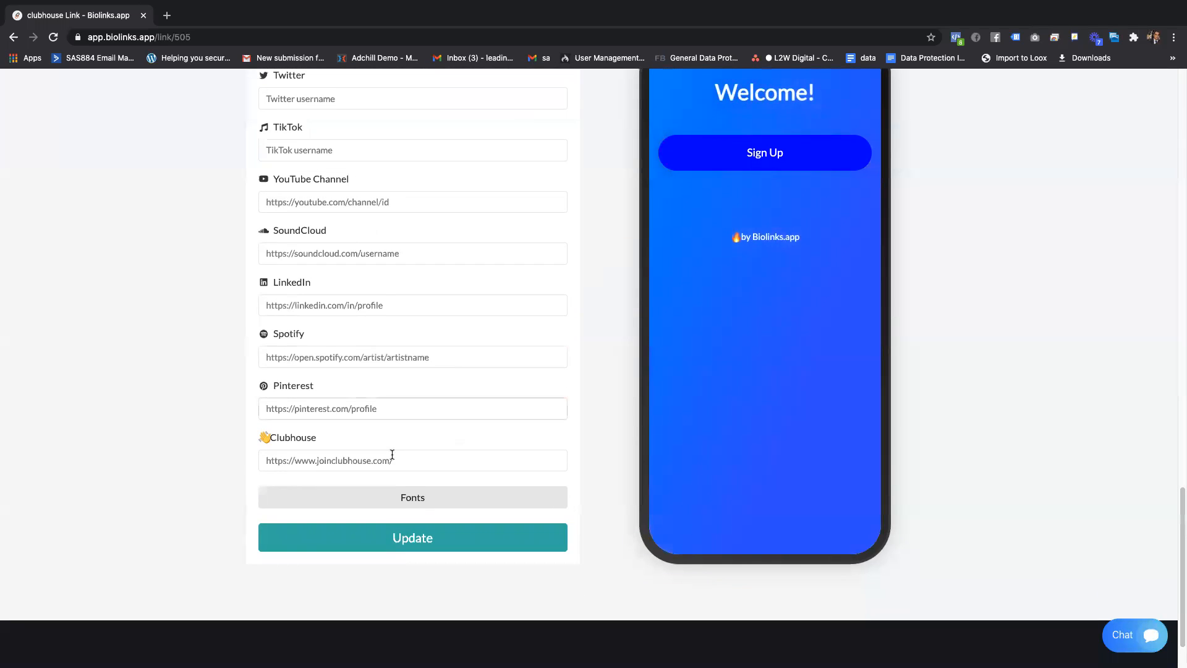
{"action": "left_click", "coordinate": [392, 457]}
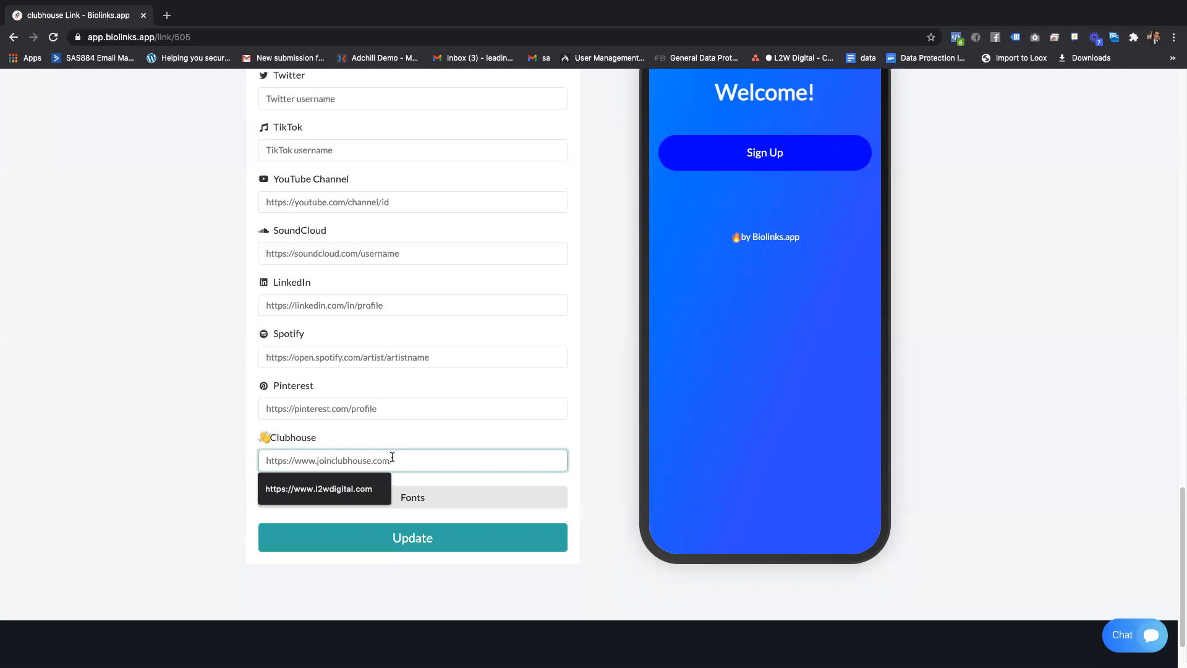
{"action": "scroll", "coordinate": [392, 458], "scroll_direction": "up", "scroll_amount": 7}
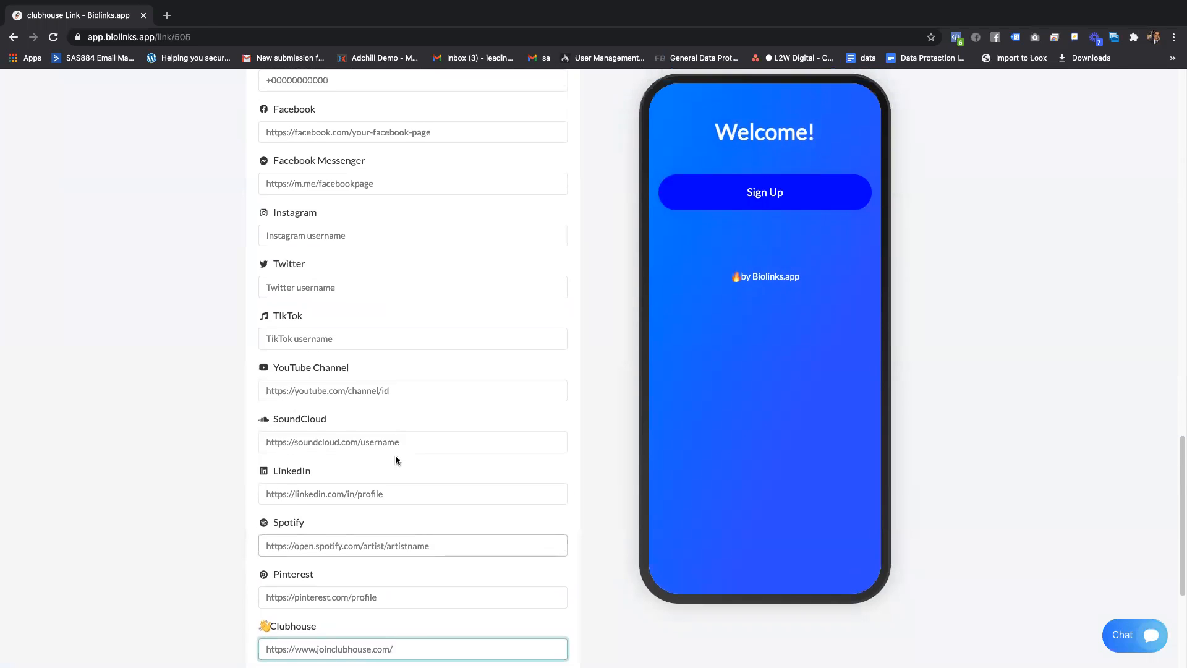
{"action": "scroll", "coordinate": [395, 452], "scroll_direction": "up", "scroll_amount": 5}
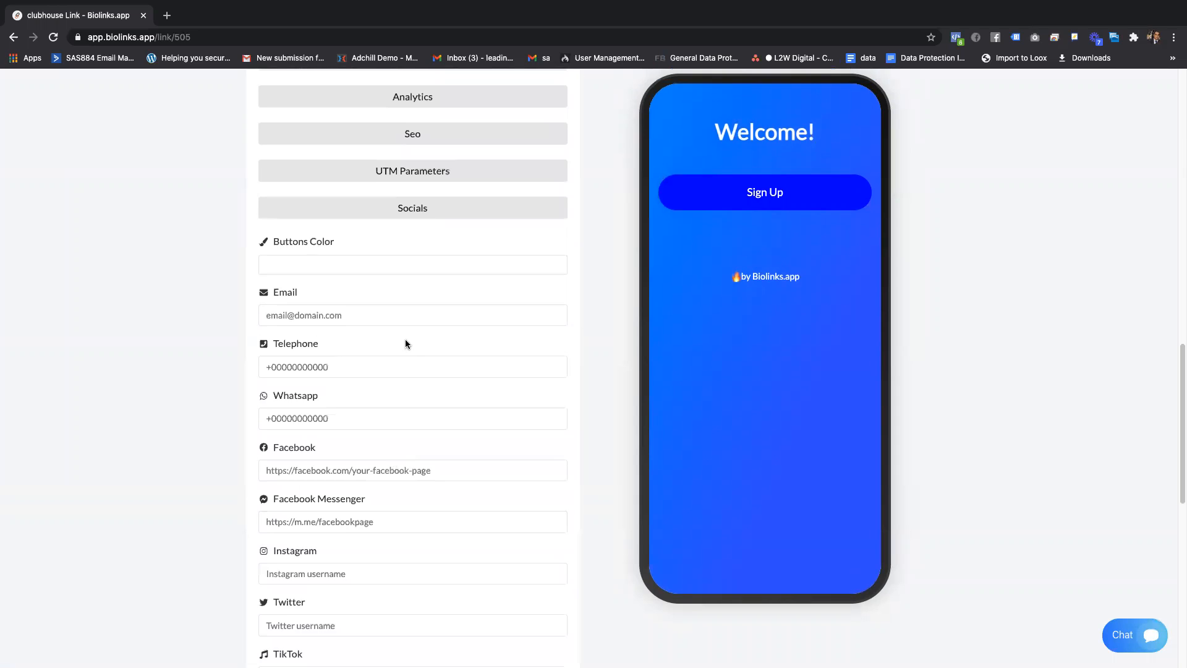
{"action": "scroll", "coordinate": [408, 352], "scroll_direction": "up", "scroll_amount": 9}
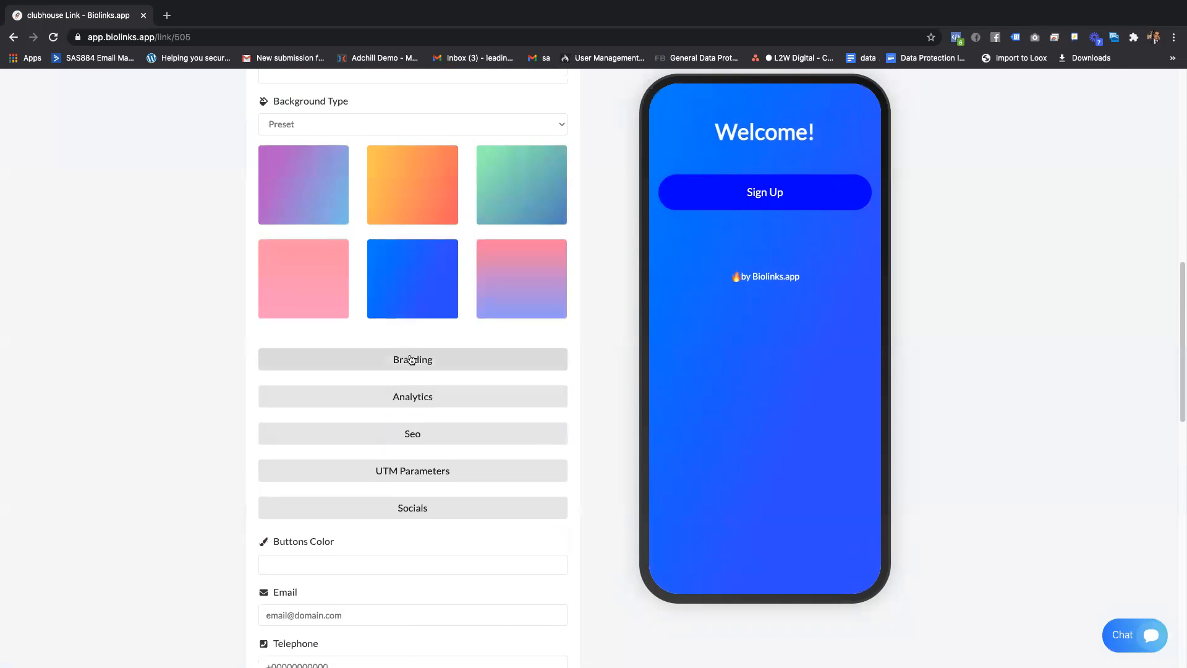
{"action": "scroll", "coordinate": [424, 371], "scroll_direction": "up", "scroll_amount": 5}
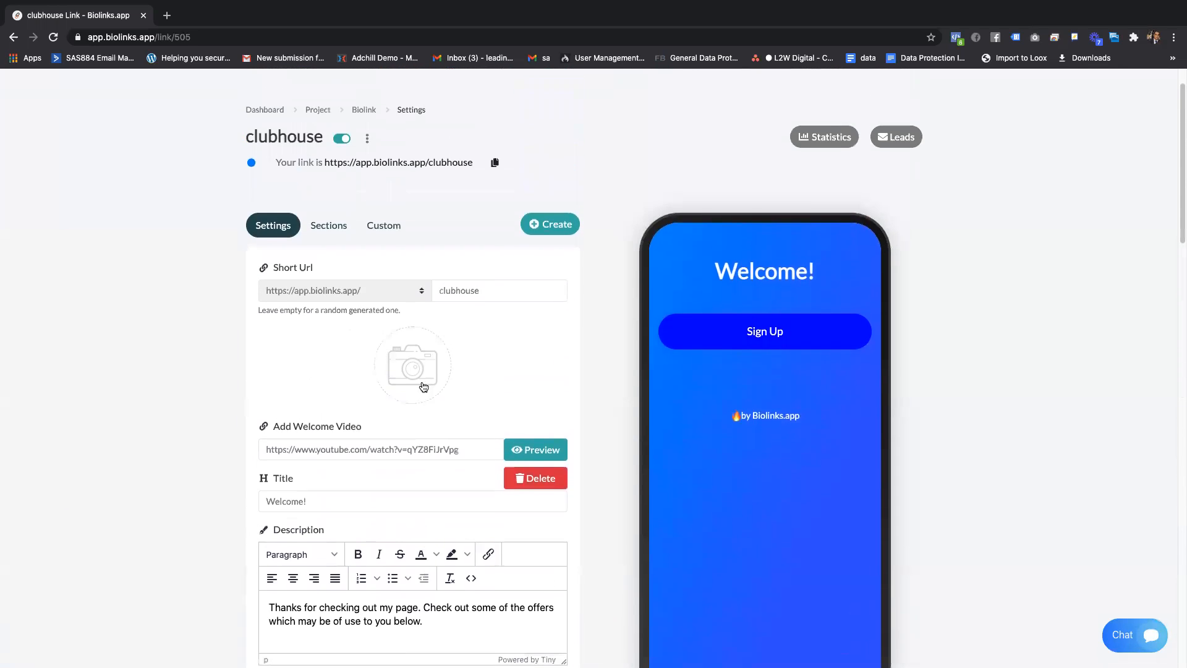
- Set the text of the existing Lead Generation section to "Download Our Free Guide"
{"action": "left_click", "coordinate": [328, 236]}
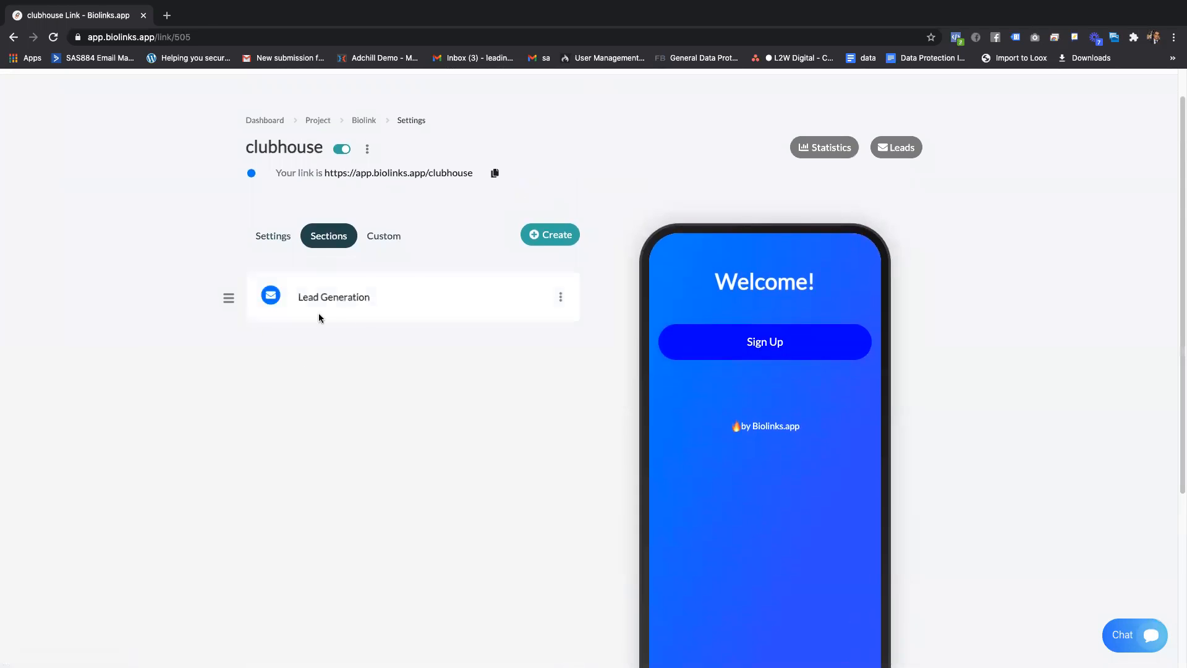
{"action": "left_click", "coordinate": [359, 298]}
{"action": "left_click", "coordinate": [412, 397]}
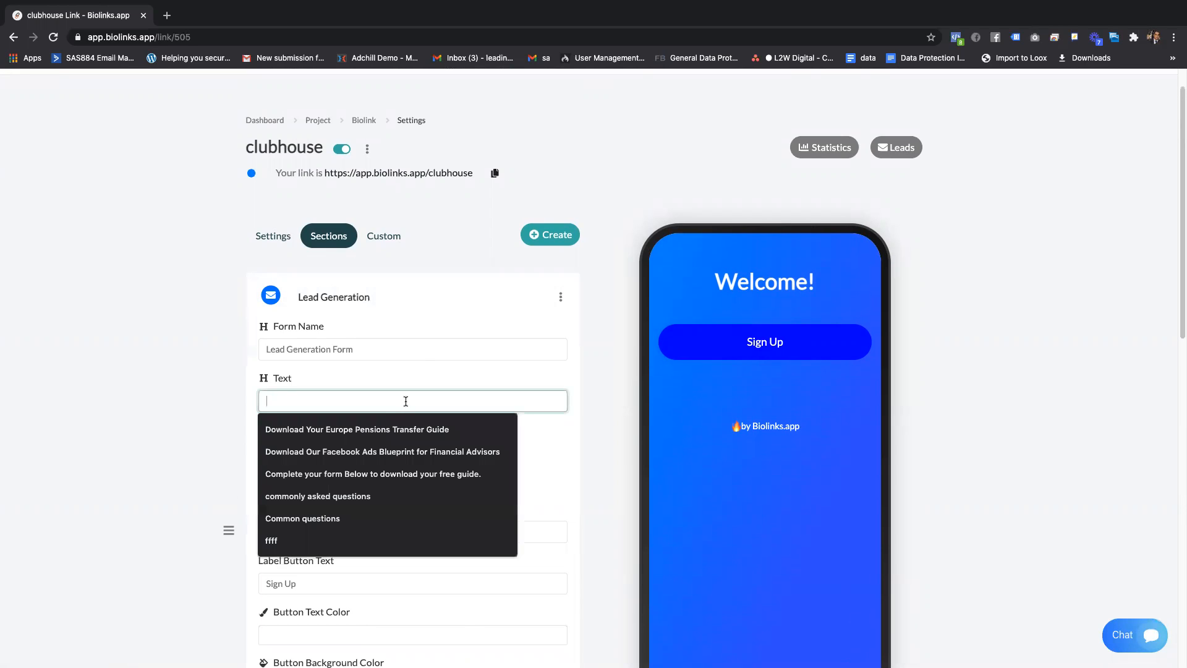
{"action": "type", "text": "n"}
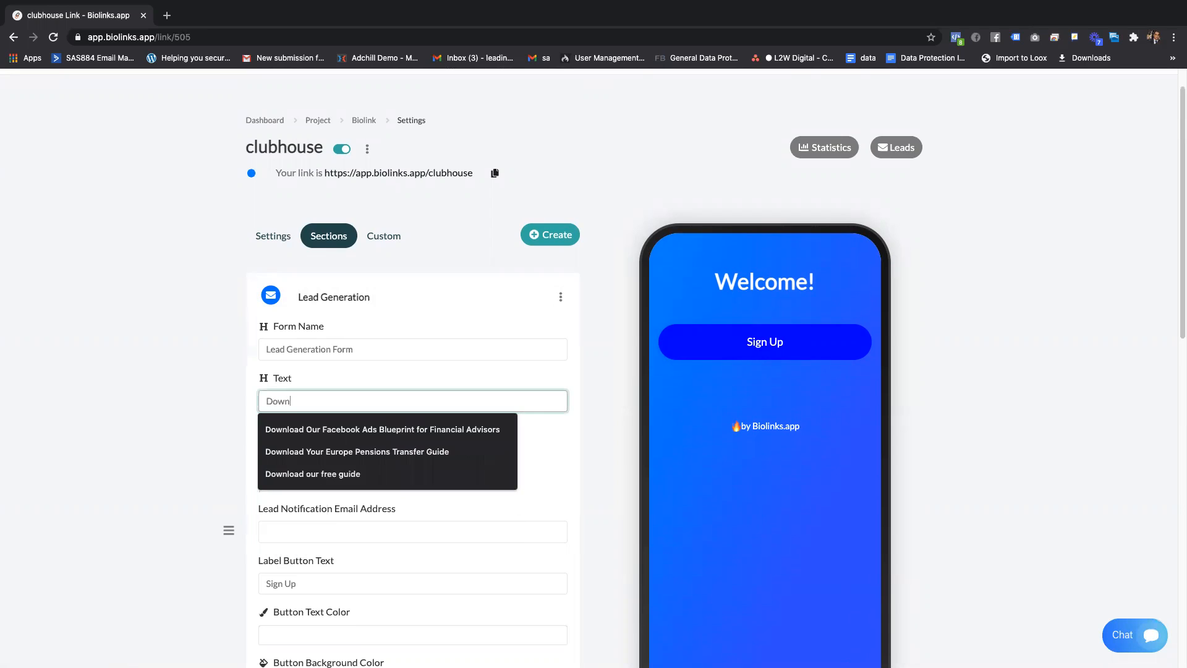
{"action": "type", "text": "load Our Free Guide"}
{"action": "left_click", "coordinate": [605, 400]}
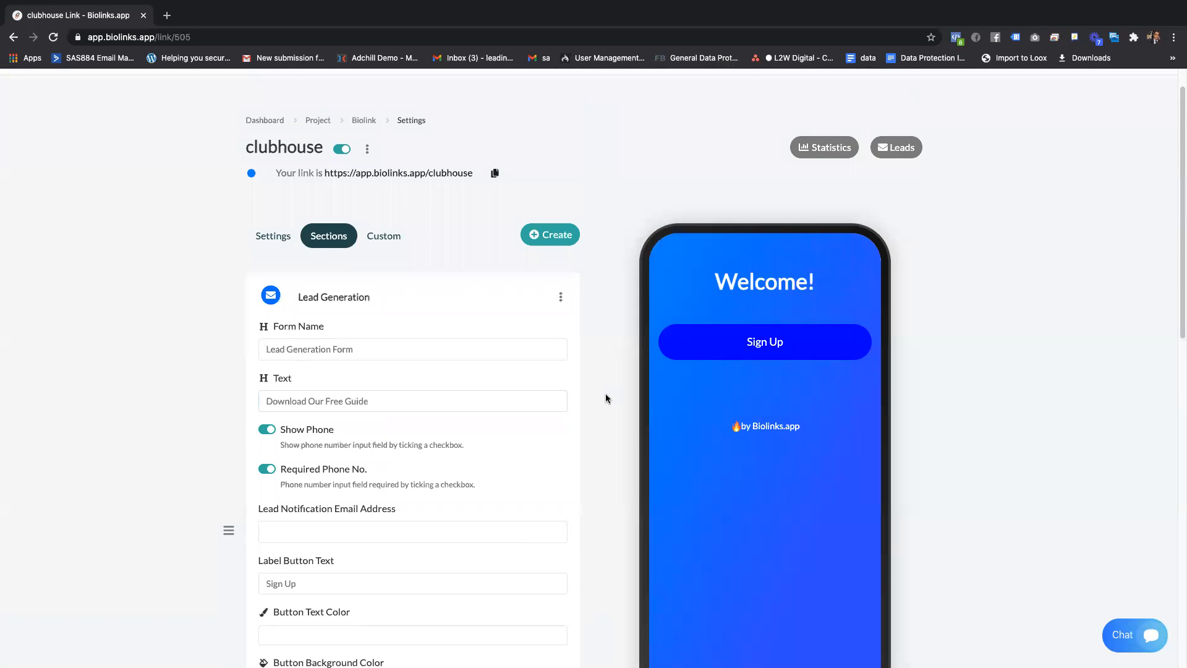
- Fill in the lead notification email address with the saved Biolinks support address
{"action": "scroll", "coordinate": [326, 478], "scroll_direction": "down", "scroll_amount": 2}
{"action": "left_click", "coordinate": [326, 456]}
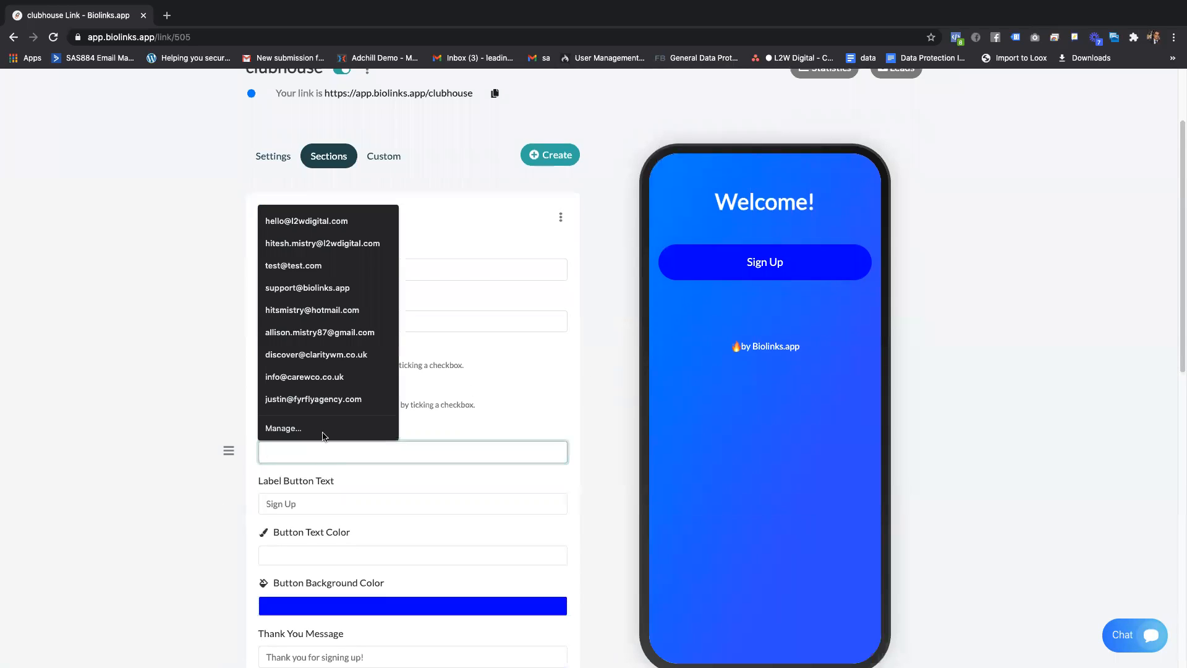
{"action": "type", "text": "support"}
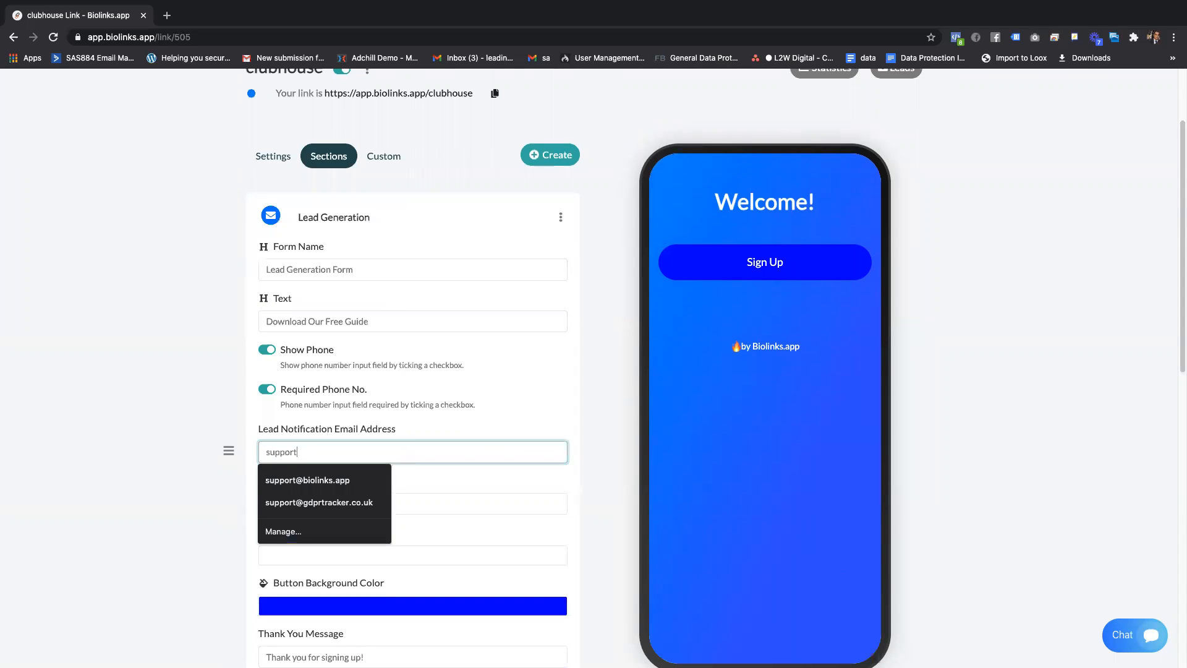
{"action": "key", "text": "Down"}
{"action": "key", "text": "Return"}
- Set the lead form's label button text to "Download Our Free Guide"
{"action": "scroll", "coordinate": [413, 451], "scroll_direction": "down", "scroll_amount": 2}
{"action": "left_click", "coordinate": [310, 419]}
{"action": "type", "text": "Download Our Fe"}
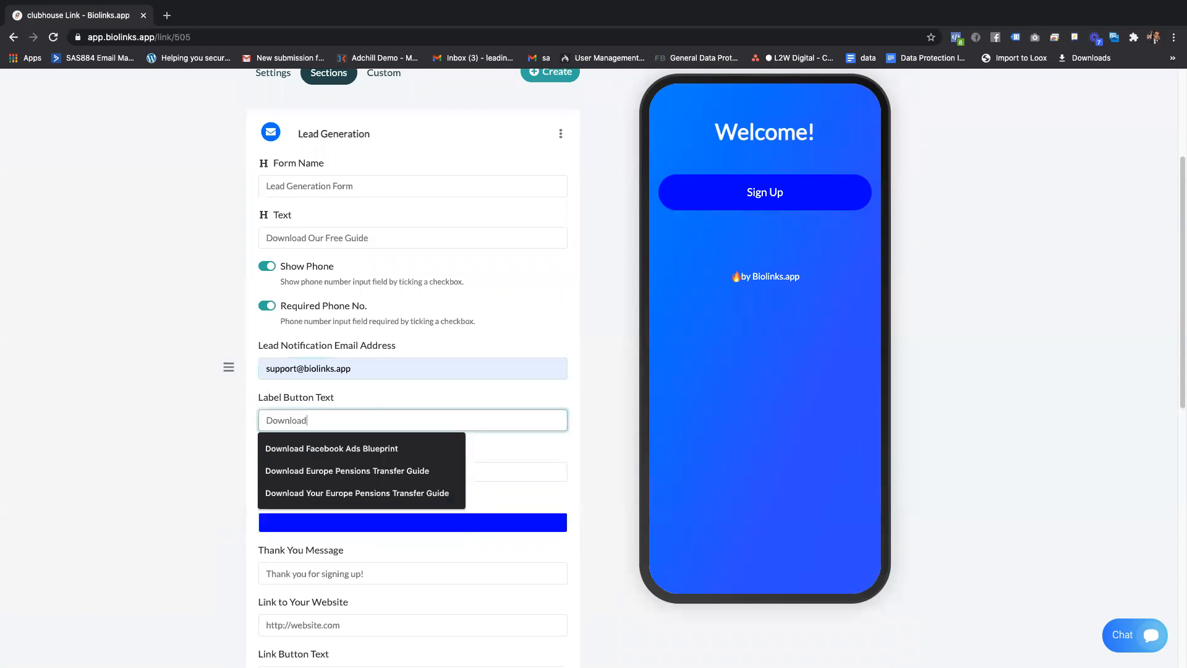
{"action": "key", "text": "BackSpace"}
{"action": "key", "text": "BackSpace"}
{"action": "type", "text": "Gree Guid"}
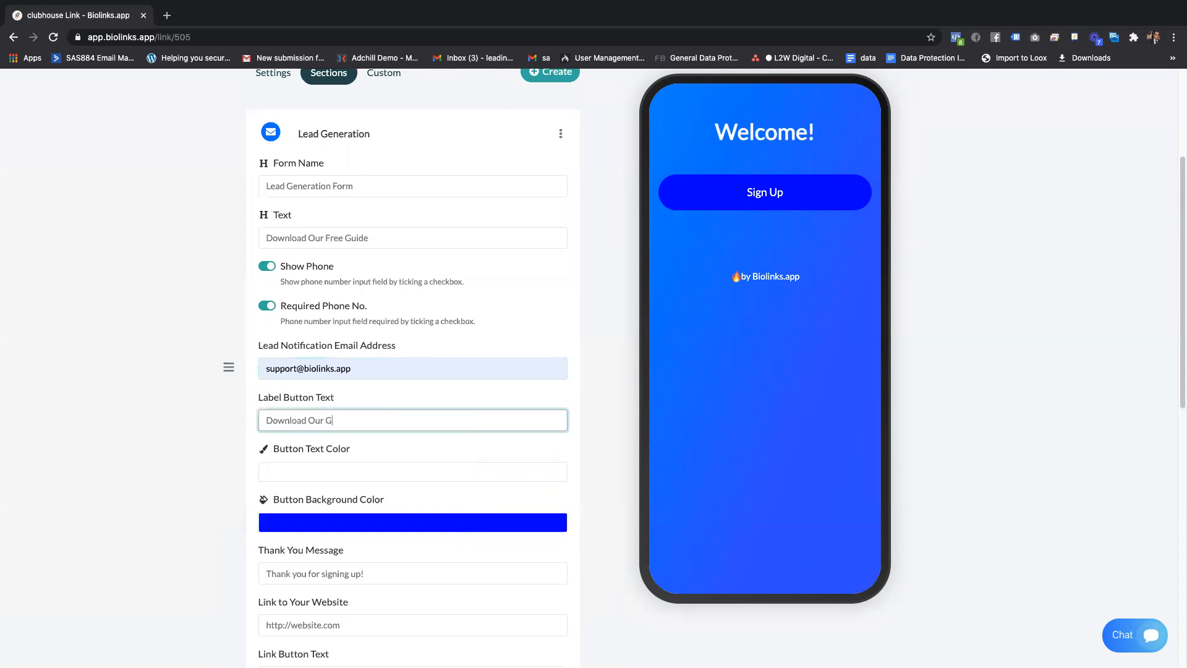
{"action": "key", "text": "BackSpace"}
{"action": "key", "text": "BackSpace"}
{"action": "key", "text": "BackSpace"}
{"action": "key", "text": "BackSpace"}
{"action": "key", "text": "BackSpace"}
{"action": "key", "text": "BackSpace"}
{"action": "key", "text": "BackSpace"}
{"action": "key", "text": "BackSpace"}
{"action": "type", "text": "F"}
{"action": "key", "text": "BackSpace"}
{"action": "key", "text": "BackSpace"}
{"action": "type", "text": "Free Guide"}
- Set the button background color to #000000 and update the Lead Generation section
{"action": "left_click", "coordinate": [343, 532]}
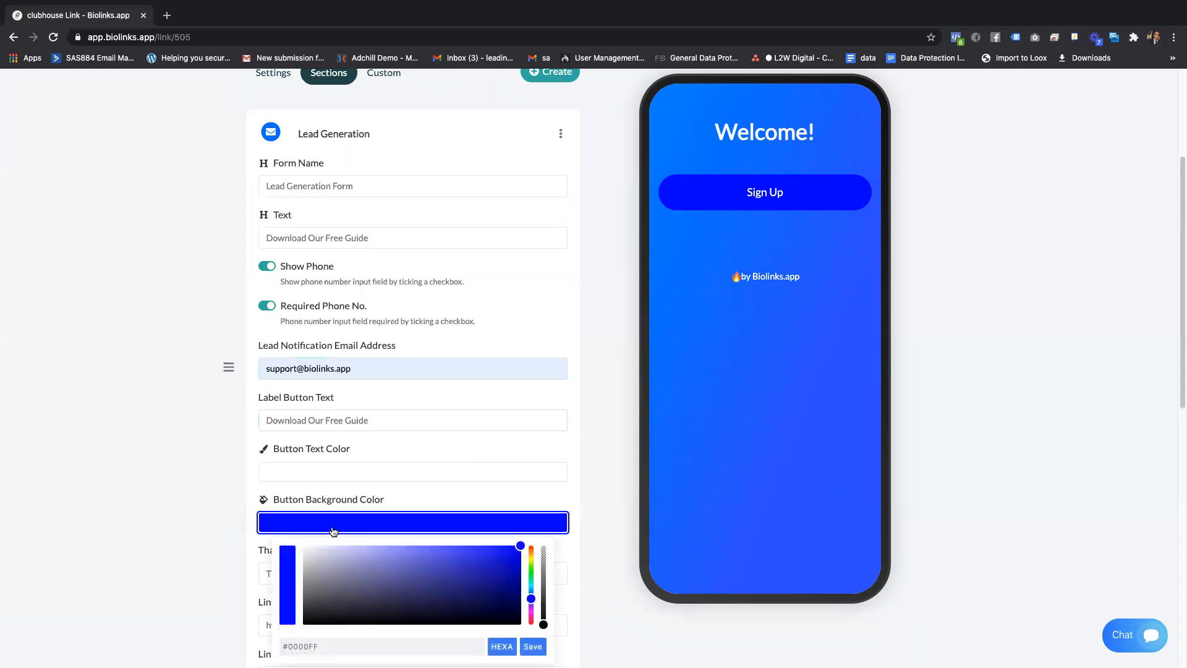
{"action": "left_click_drag", "start_coordinate": [347, 562], "coordinate": [283, 641]}
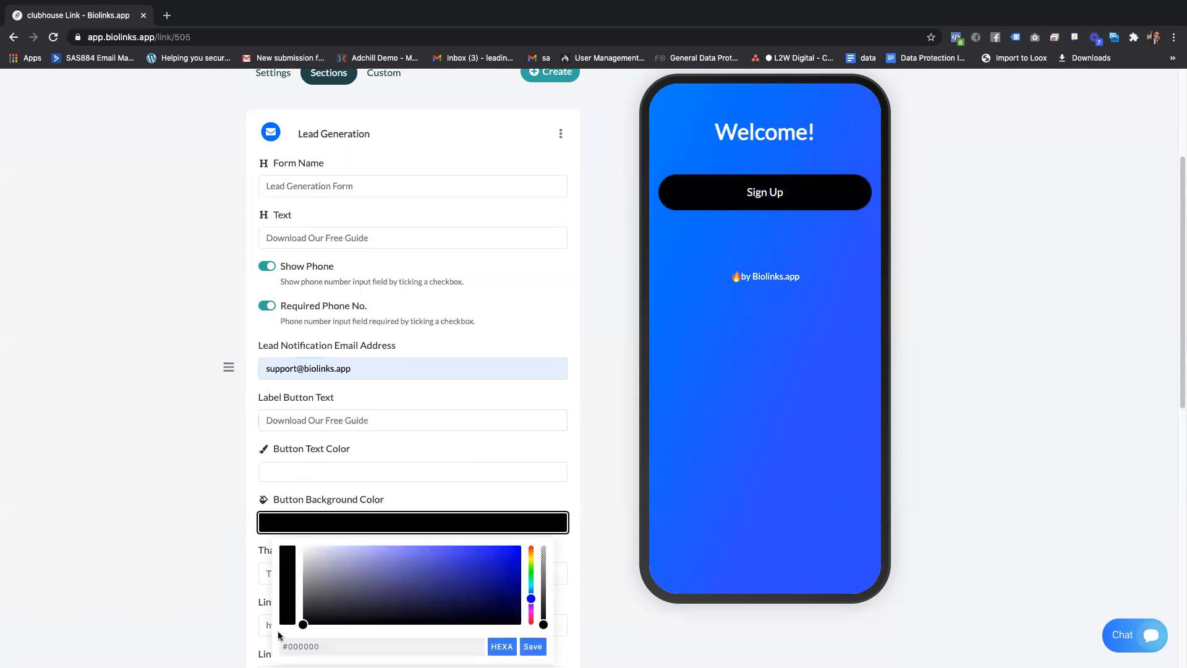
{"action": "left_click", "coordinate": [632, 426]}
{"action": "scroll", "coordinate": [555, 425], "scroll_direction": "down", "scroll_amount": 1}
{"action": "scroll", "coordinate": [555, 420], "scroll_direction": "down", "scroll_amount": 9}
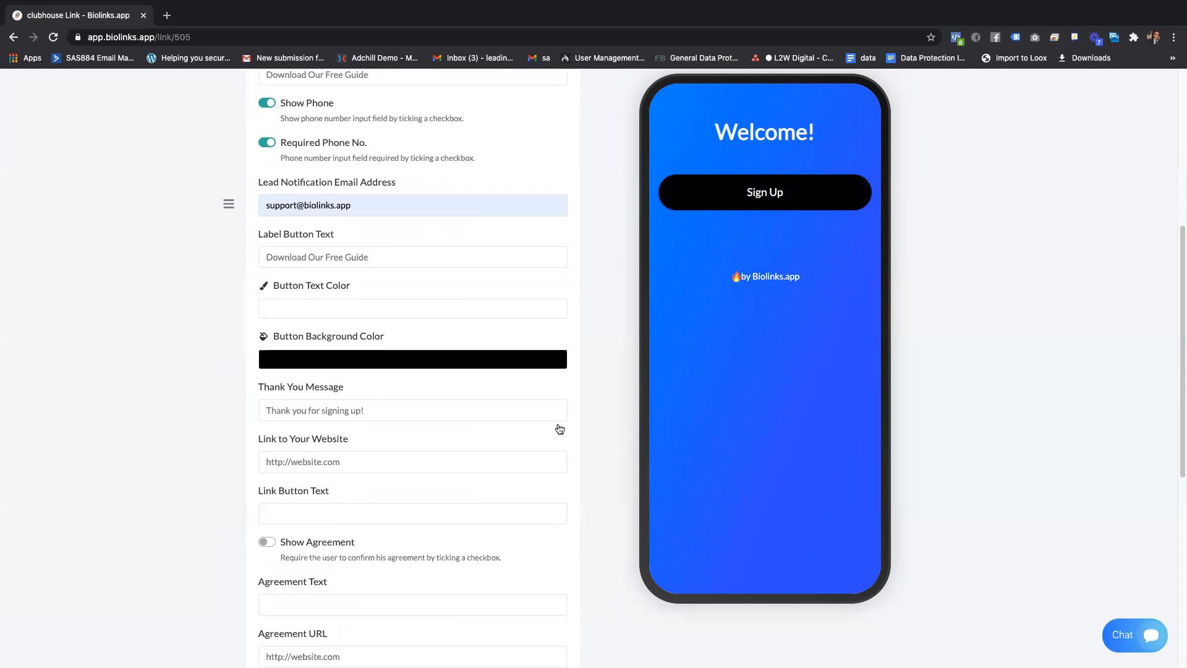
{"action": "left_click", "coordinate": [436, 493]}
{"action": "scroll", "coordinate": [603, 376], "scroll_direction": "up", "scroll_amount": 3}
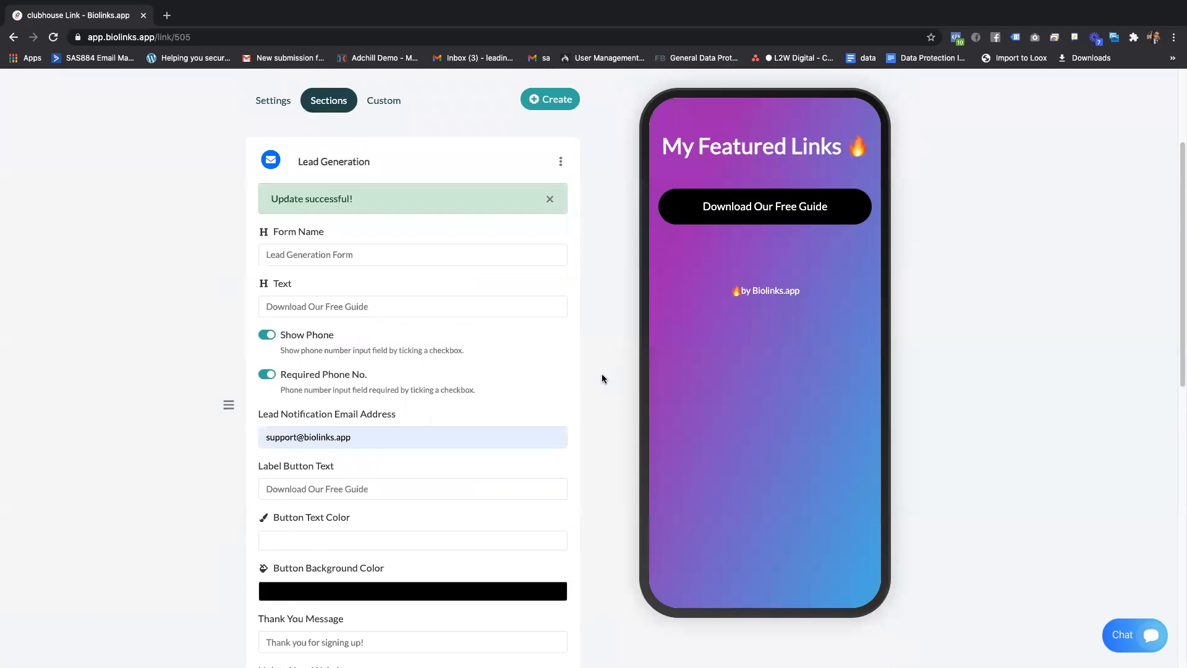
- Save the clubhouse biolink's page settings with the welcome title, description and chosen background so the phone preview refreshes
{"action": "left_click", "coordinate": [274, 257]}
{"action": "scroll", "coordinate": [440, 276], "scroll_direction": "down", "scroll_amount": 4}
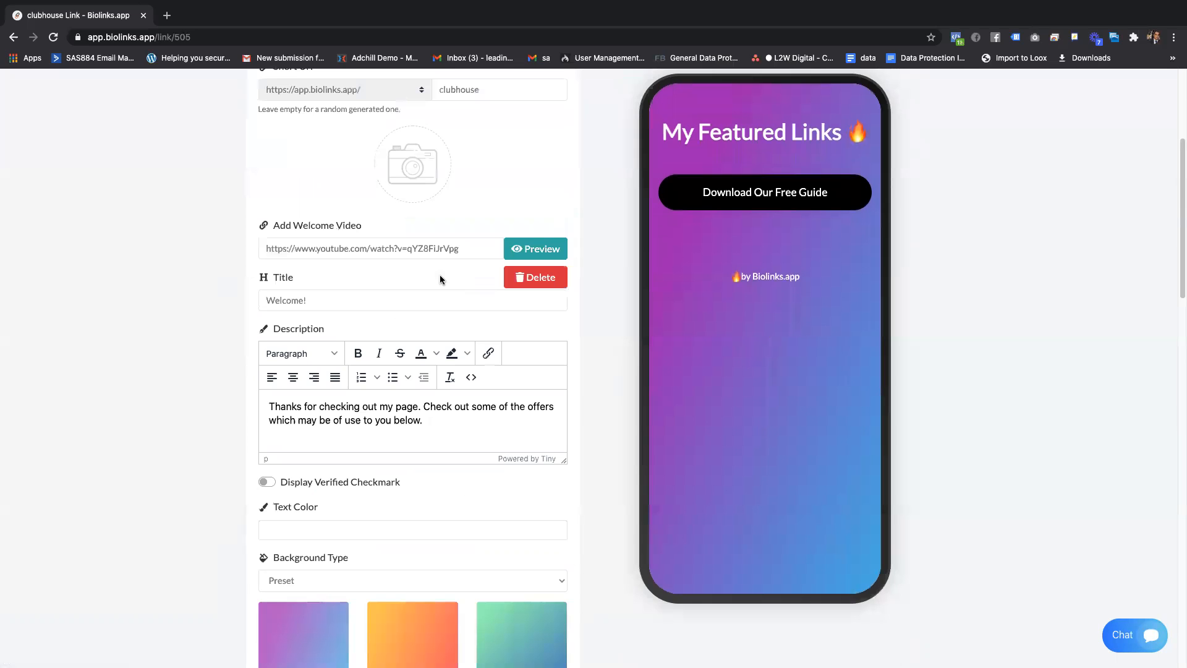
{"action": "scroll", "coordinate": [453, 336], "scroll_direction": "down", "scroll_amount": 2}
{"action": "scroll", "coordinate": [453, 337], "scroll_direction": "down", "scroll_amount": 18}
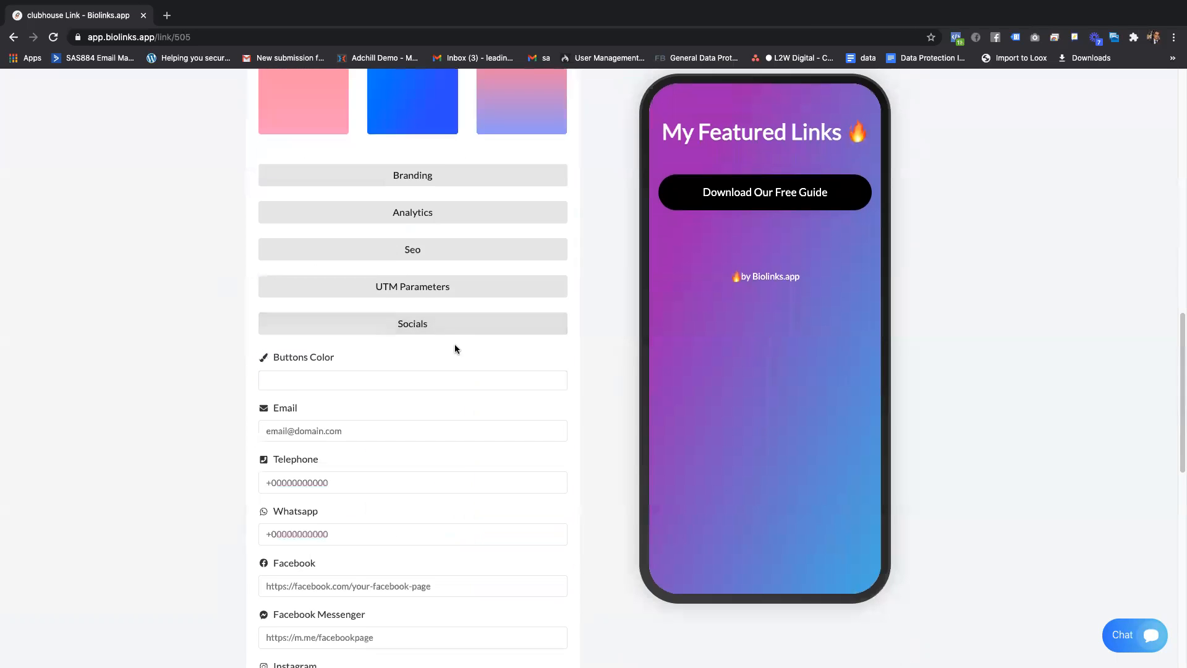
{"action": "left_click", "coordinate": [447, 540]}
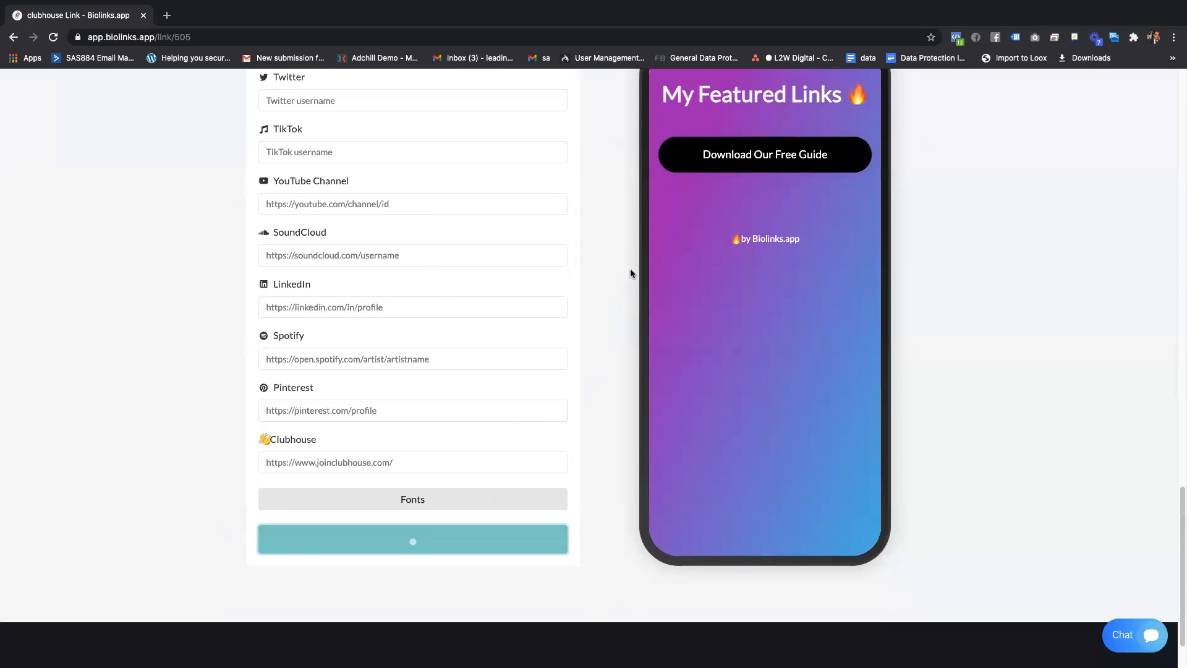
{"action": "scroll", "coordinate": [585, 255], "scroll_direction": "up", "scroll_amount": 4}
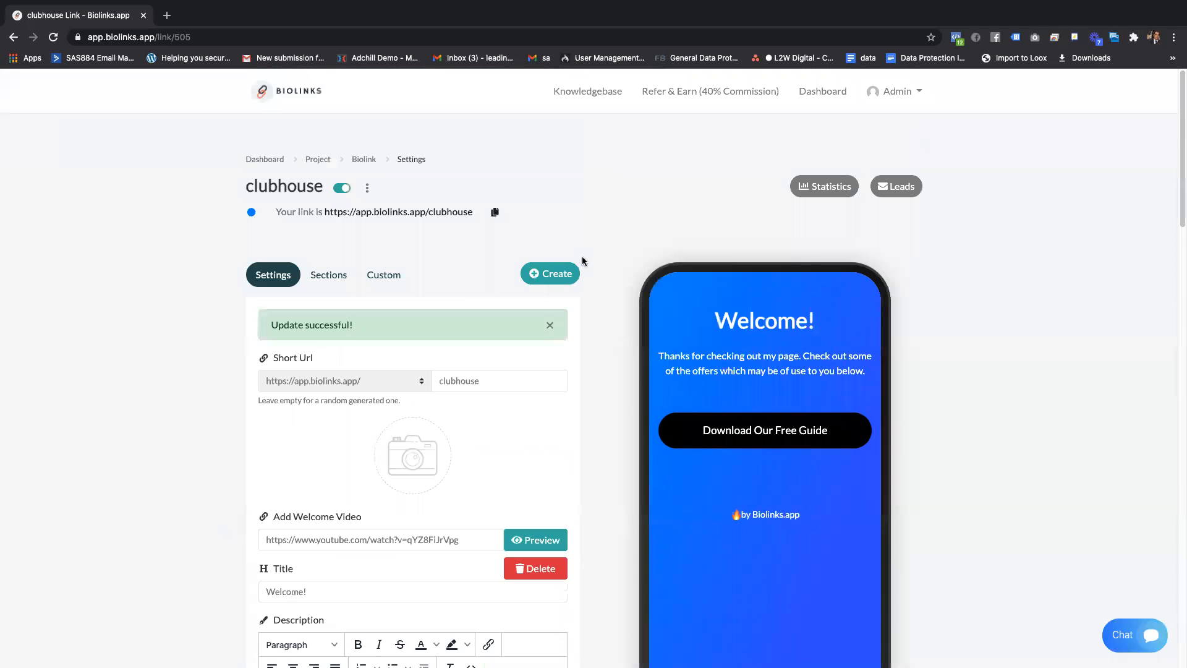
- Open the public clubhouse page from its biolink address in a new browser tab and switch to it
{"action": "right_click", "coordinate": [390, 212]}
{"action": "left_click", "coordinate": [465, 219]}
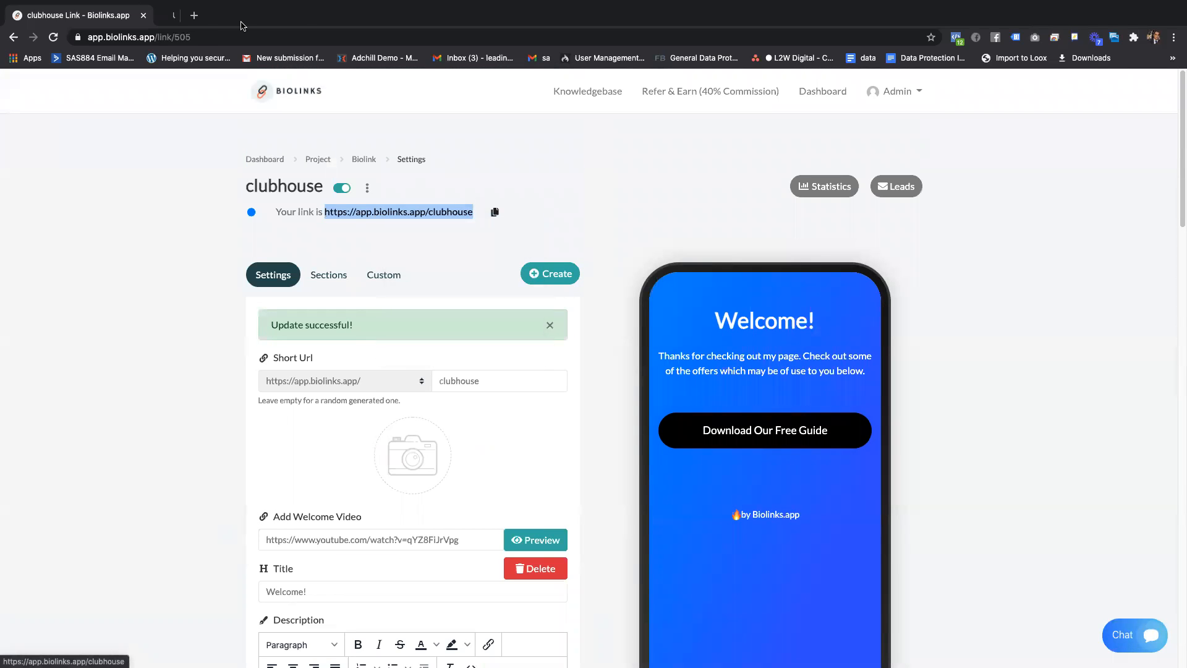
{"action": "key", "text": "ctrl+Tab"}
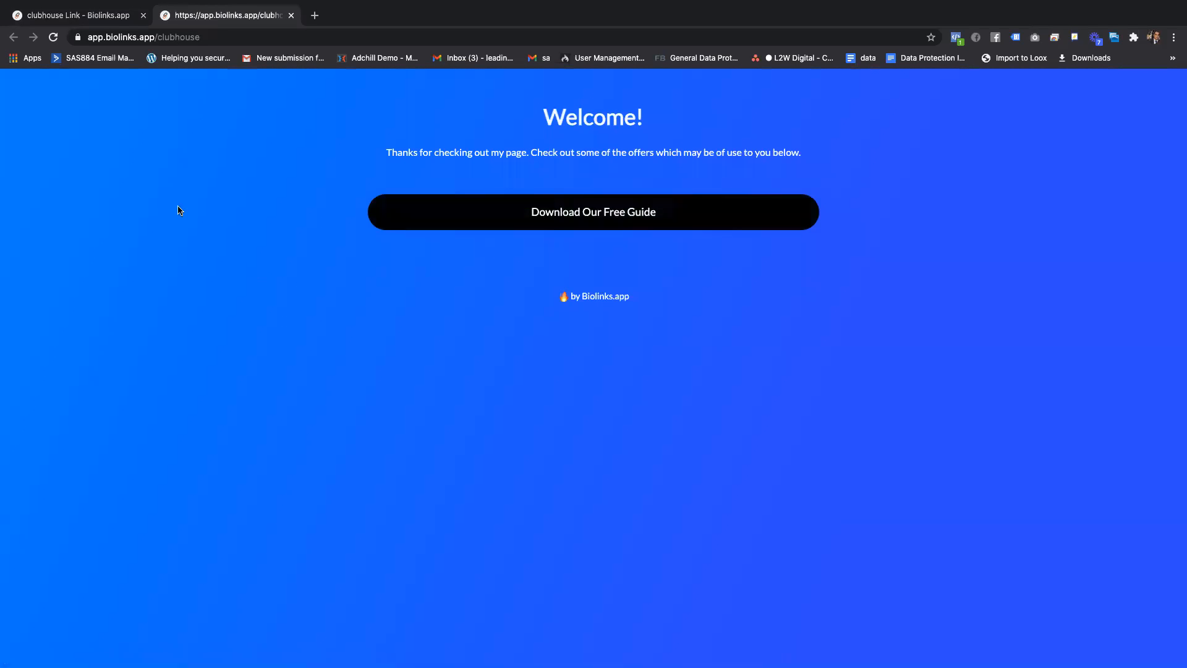
- Inspect the public page in a mobile device view, open its "Download Our Free Guide" lead form, and return to the biolink editor
{"action": "right_click", "coordinate": [275, 193]}
{"action": "left_click", "coordinate": [336, 337]}
{"action": "left_click", "coordinate": [829, 80]}
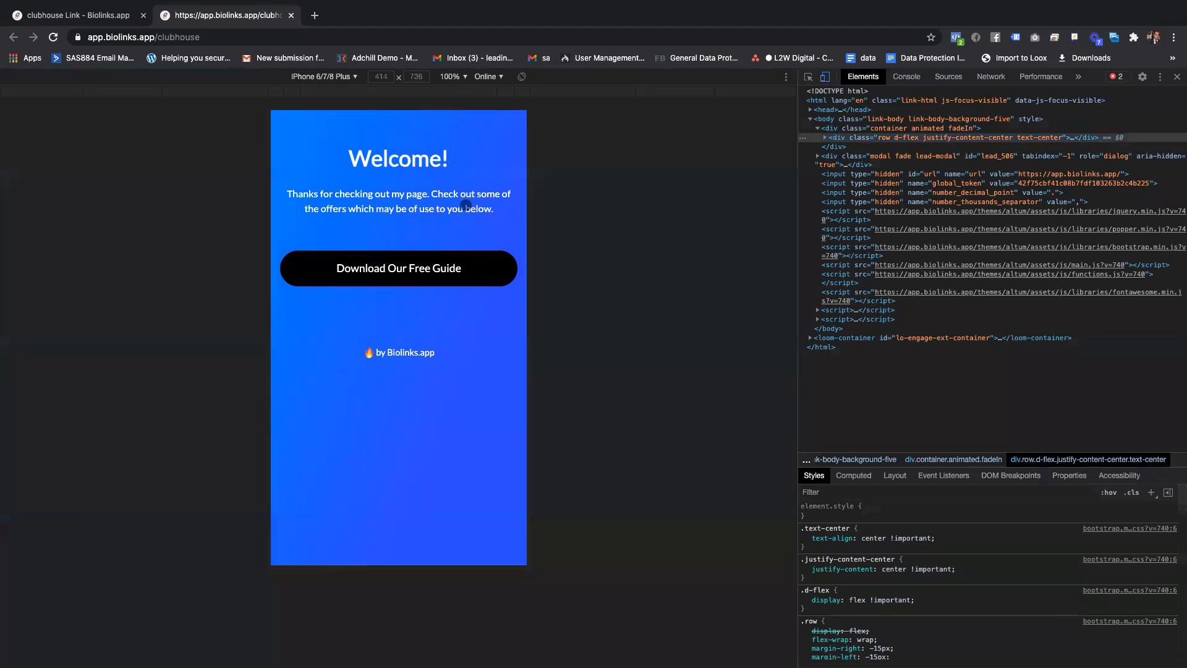
{"action": "left_click", "coordinate": [397, 261]}
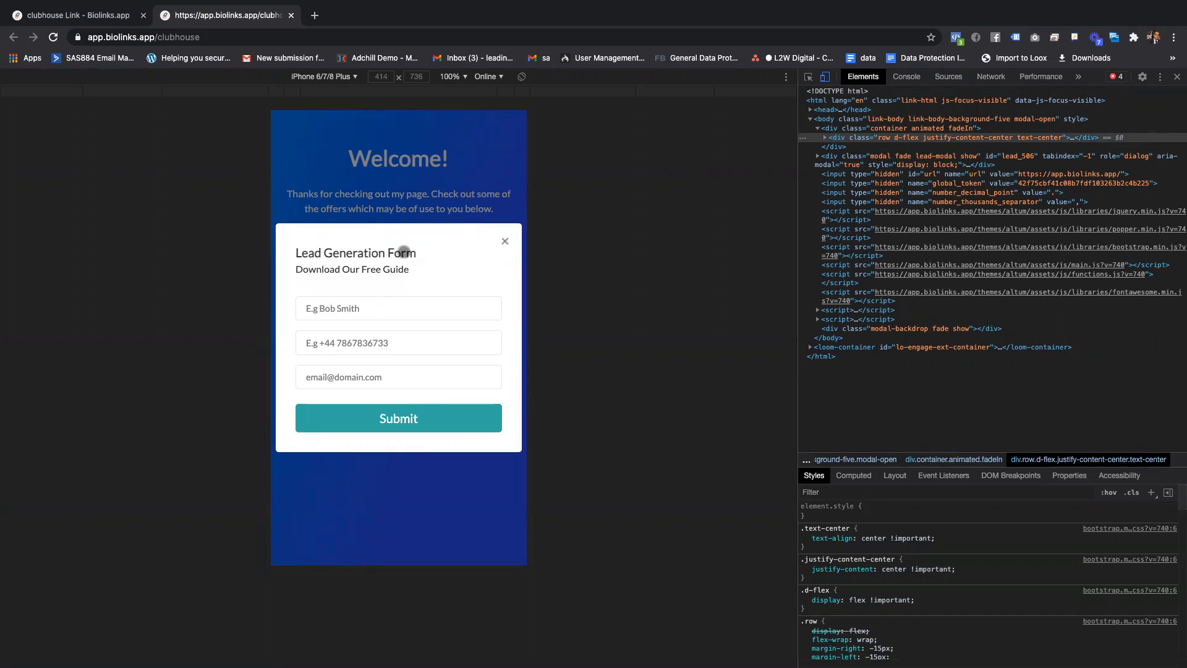
{"action": "left_click", "coordinate": [1178, 76]}
{"action": "left_click", "coordinate": [92, 16]}
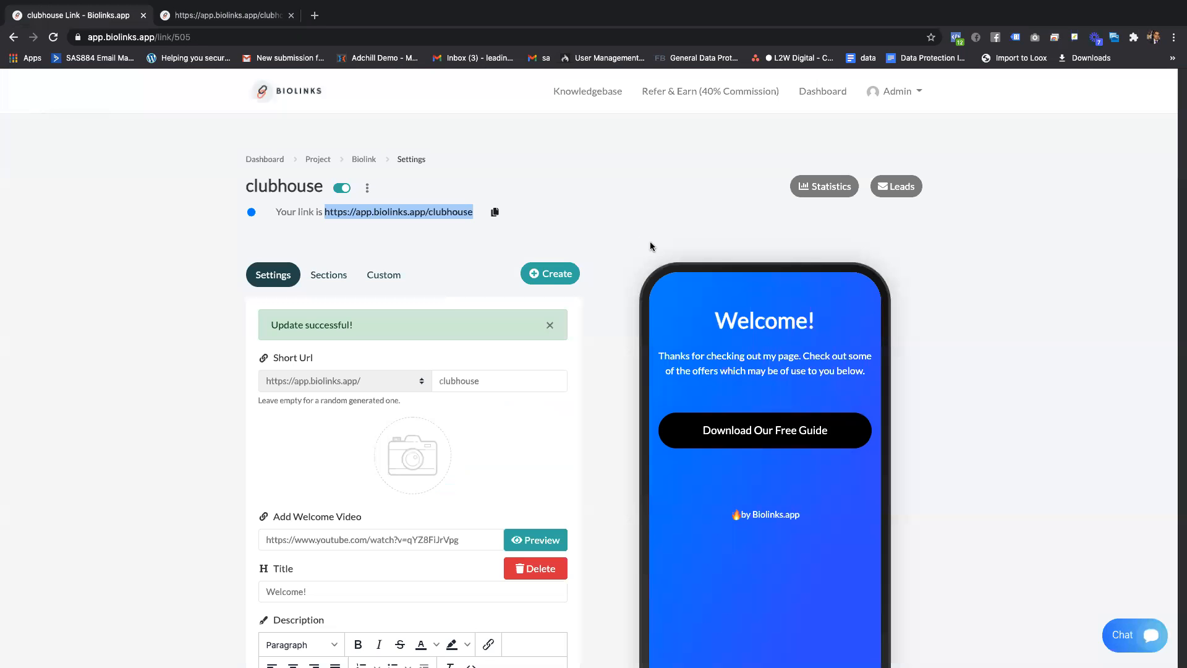
{"action": "left_click", "coordinate": [428, 236]}
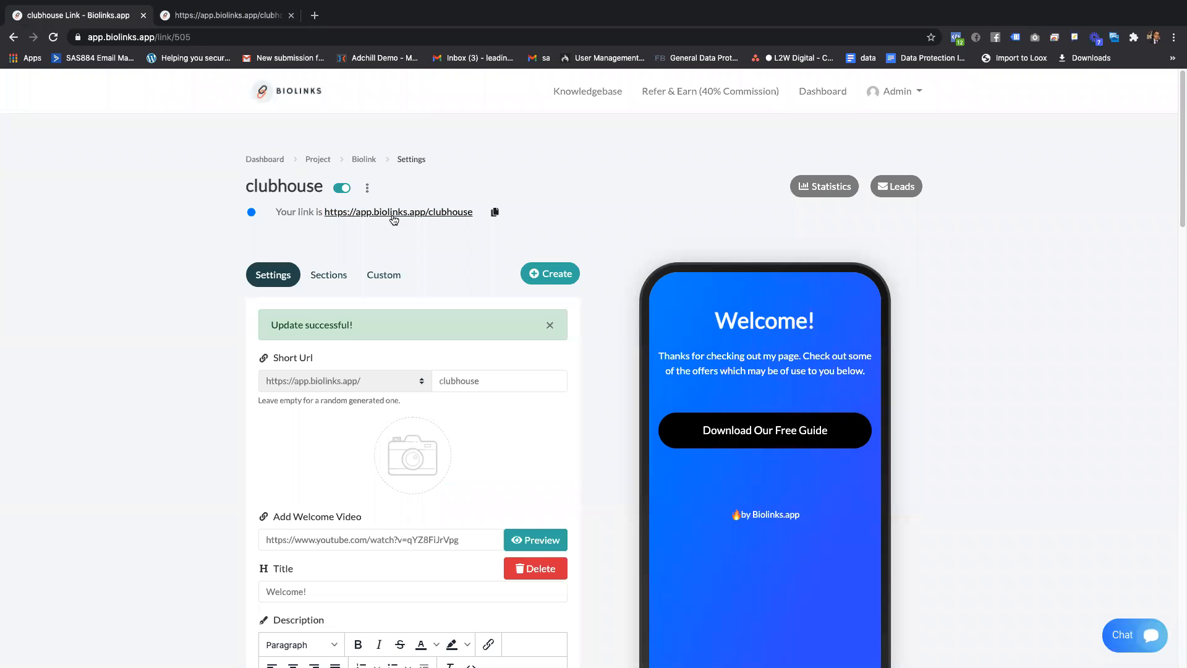
- Go to the account's custom domains page to view the domains available for biolink pages
{"action": "left_click", "coordinate": [898, 92]}
{"action": "left_click", "coordinate": [865, 170]}
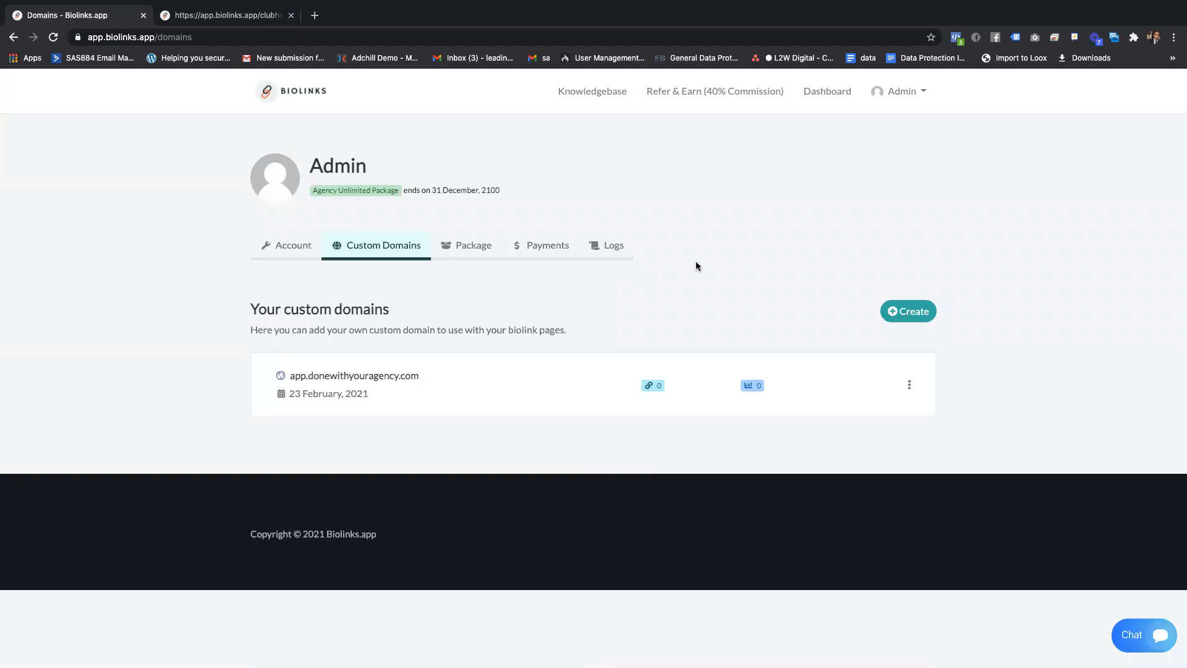
{"action": "left_click", "coordinate": [882, 96]}
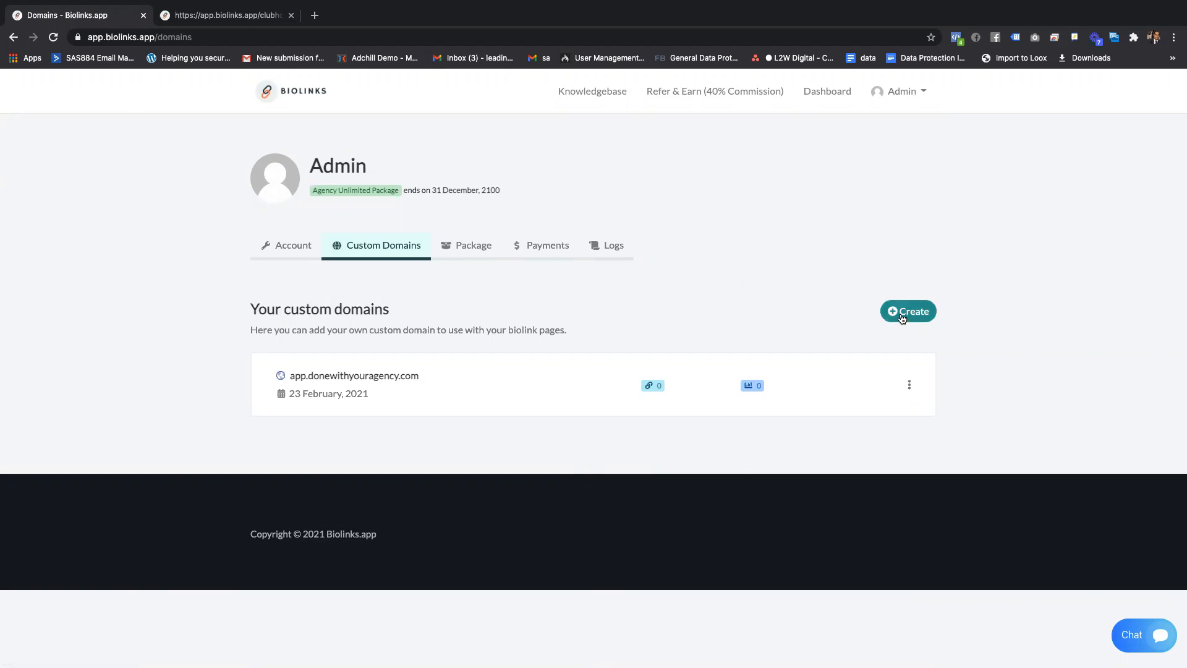
- Examine the new custom domain form and its A or CNAME record target, and close it without creating a domain
{"action": "left_click", "coordinate": [912, 311]}
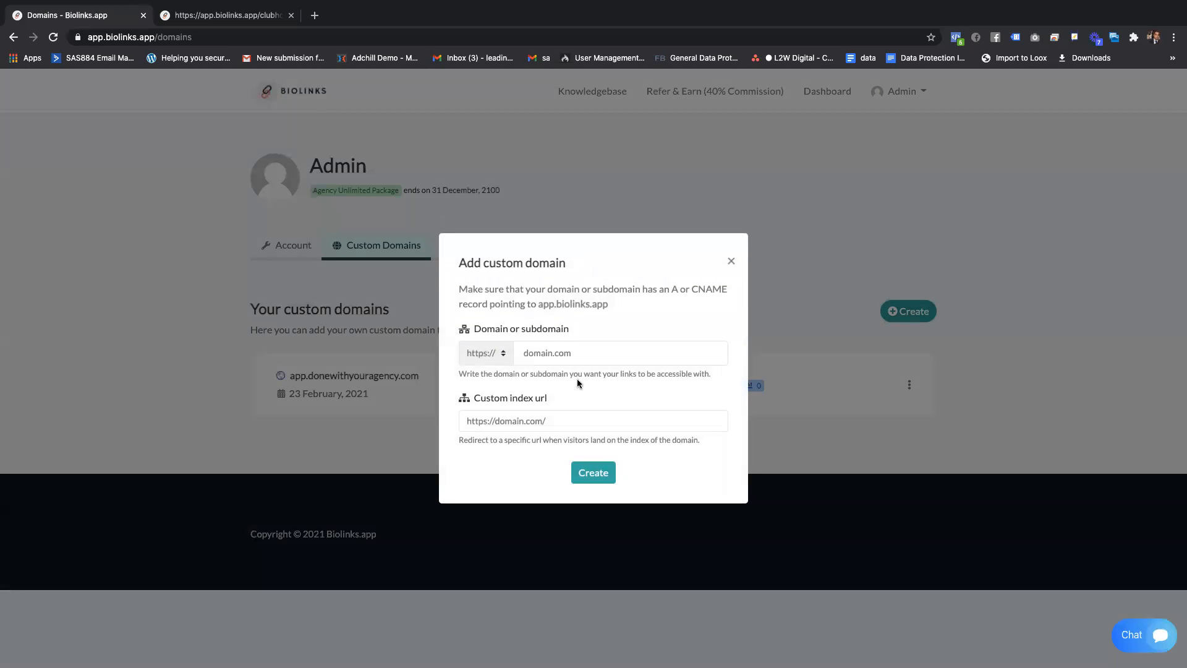
{"action": "left_click", "coordinate": [550, 353]}
{"action": "left_click_drag", "start_coordinate": [536, 304], "coordinate": [623, 307]}
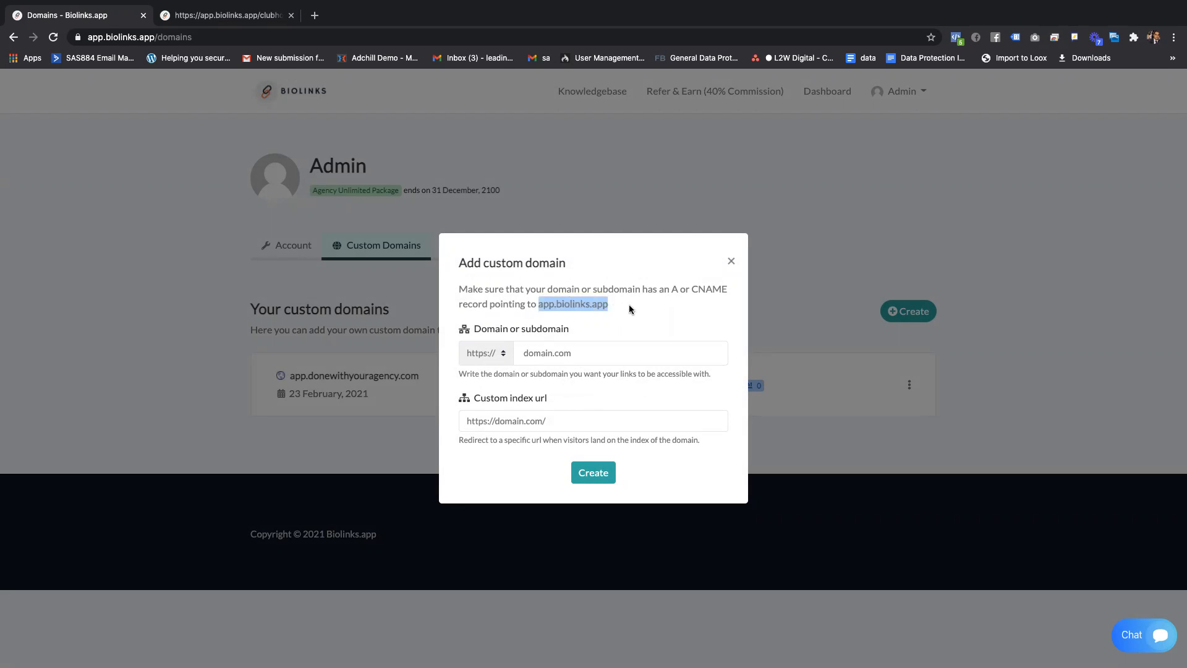
{"action": "left_click", "coordinate": [656, 302]}
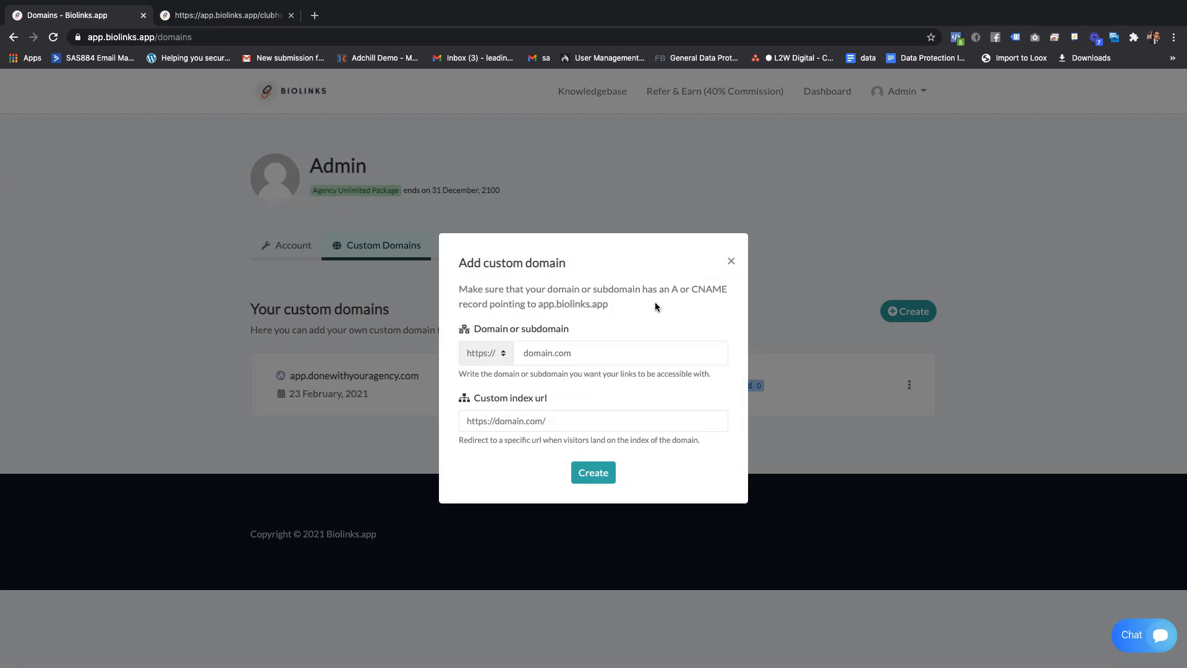
{"action": "left_click", "coordinate": [732, 261]}
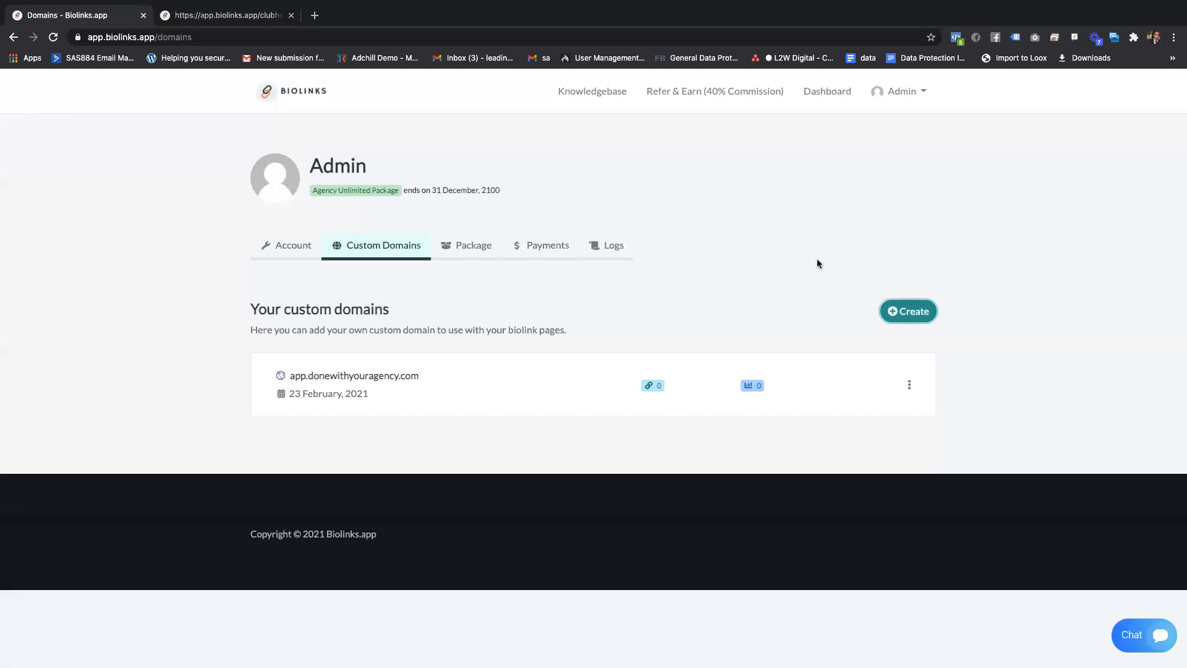
- Reopen the clubhouse biolink's settings from the Biolinks BETA project on the dashboard
{"action": "left_click", "coordinate": [828, 94]}
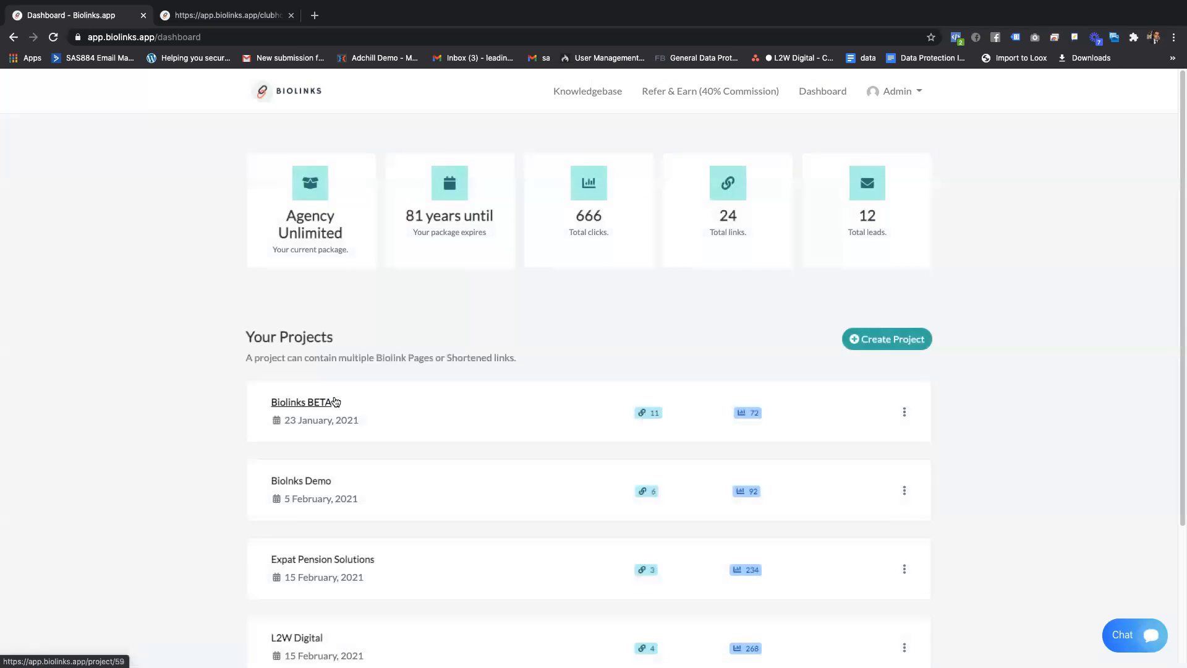
{"action": "left_click", "coordinate": [331, 402]}
{"action": "scroll", "coordinate": [470, 402], "scroll_direction": "down", "scroll_amount": 2}
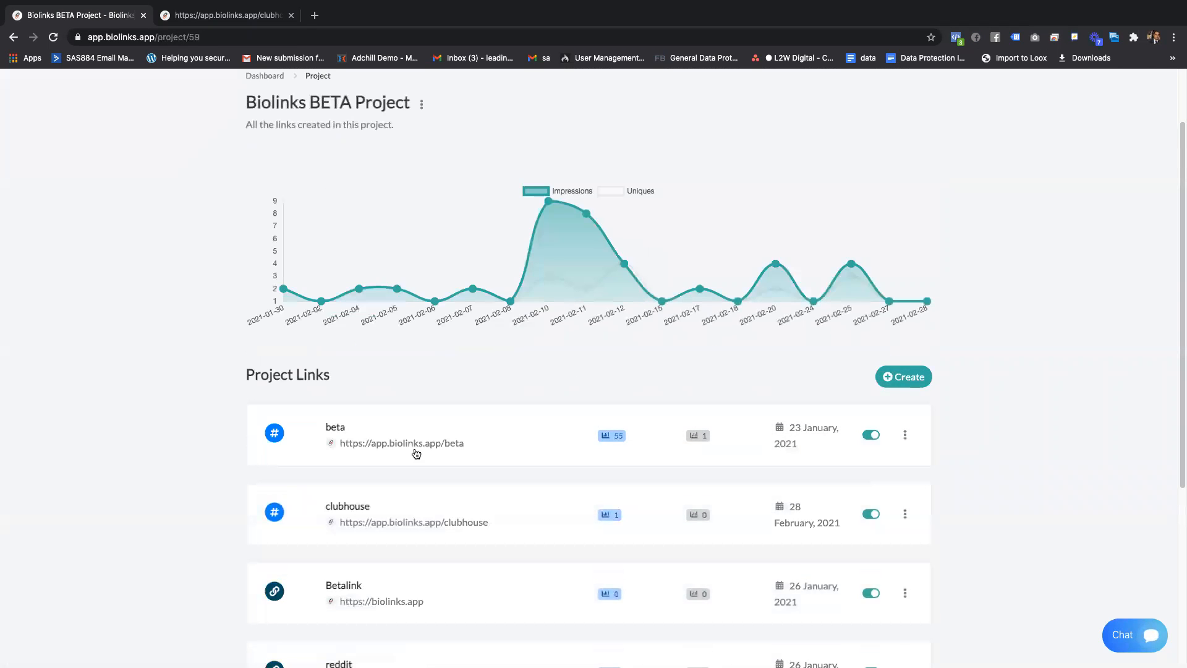
{"action": "left_click", "coordinate": [353, 507]}
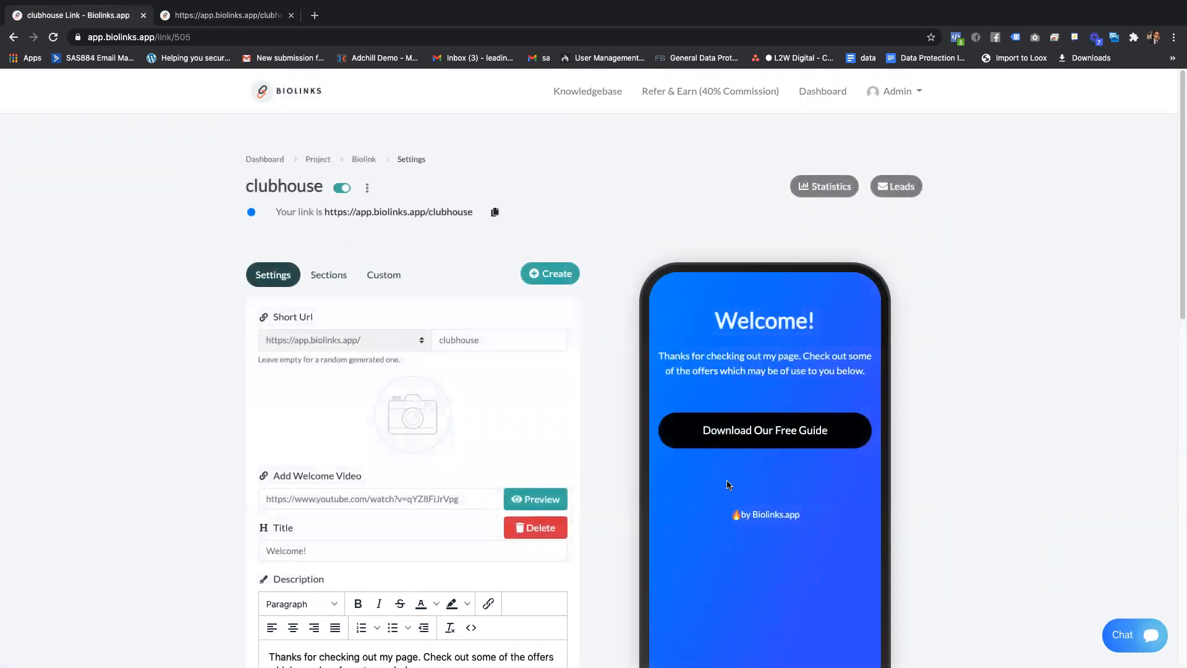